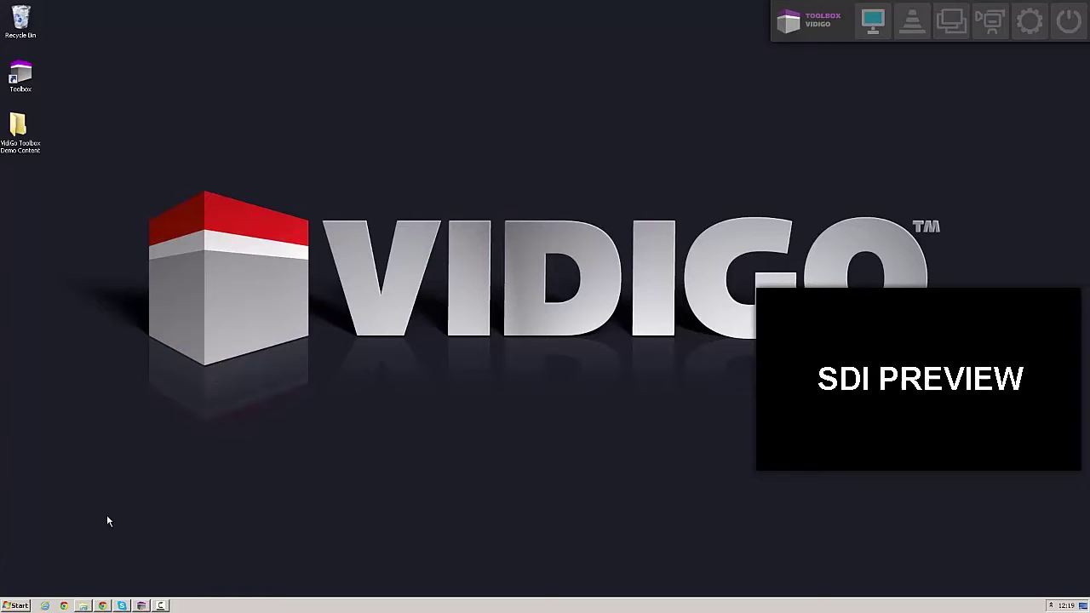
# - Bring Chrome forward on the GoPro HERO3 YouTube video and open the Toolbox desktop grabber panel
pyautogui.click(102, 606)
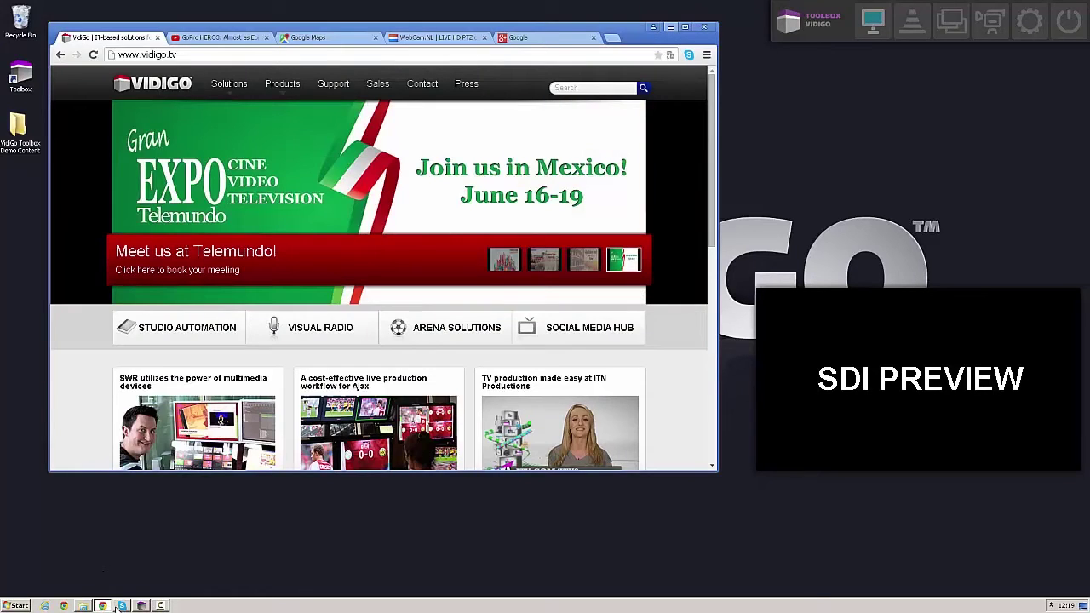
pyautogui.moveTo(120, 608)
pyautogui.click(225, 37)
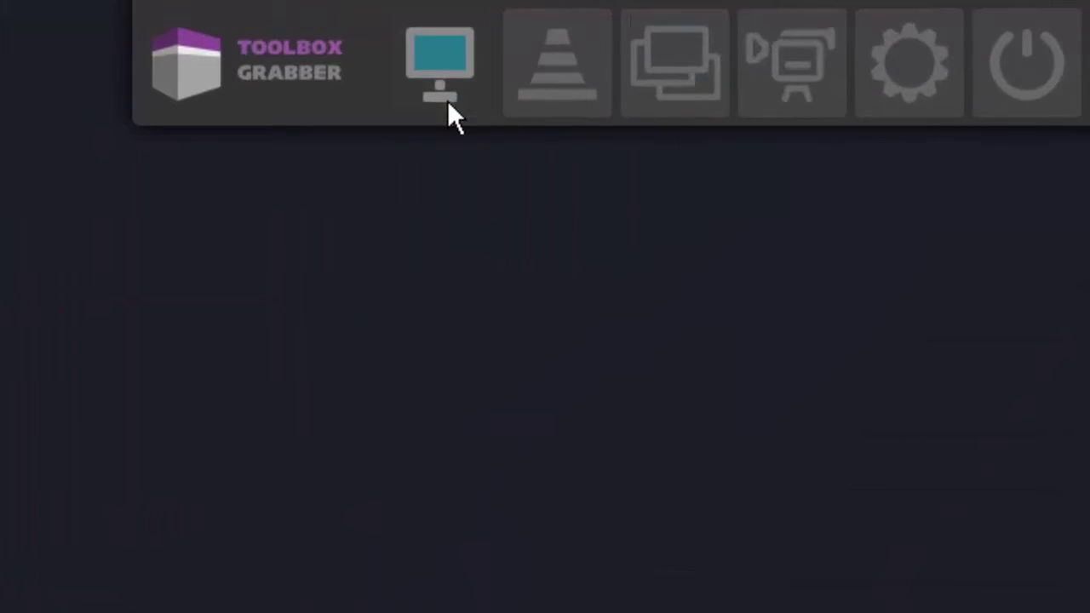
pyautogui.click(874, 29)
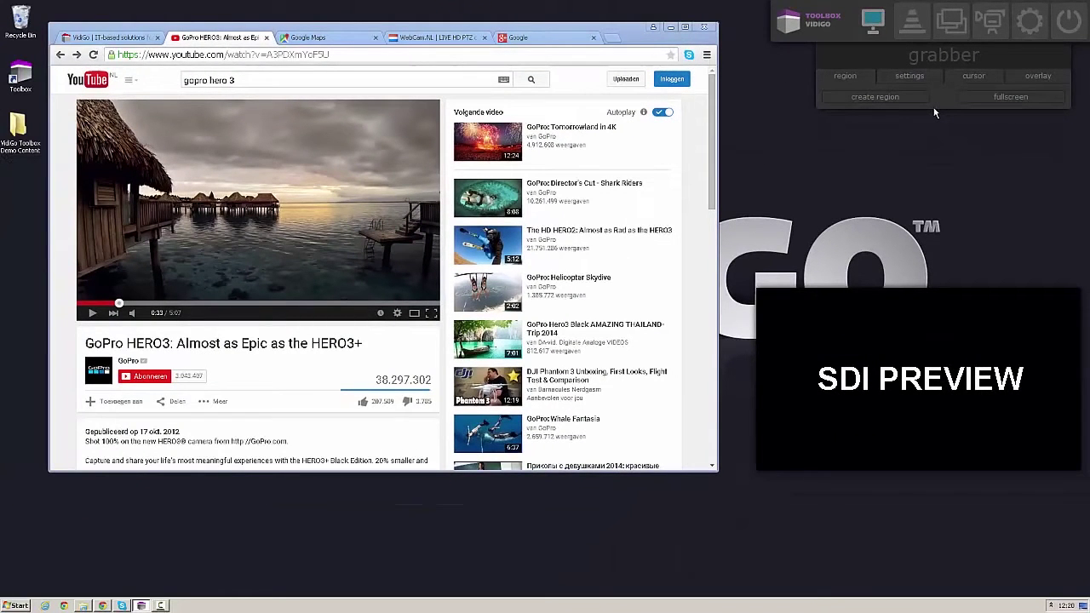
# - Frame the YouTube video with a new grab region, nudge it slightly left, and activate it to SDI
pyautogui.click(876, 96)
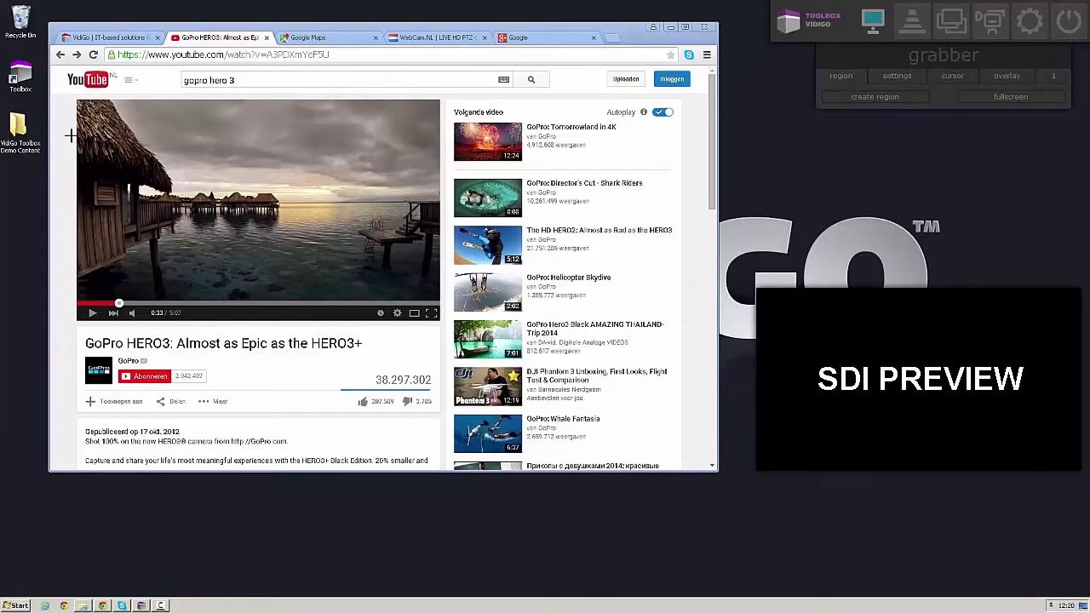
pyautogui.moveTo(77, 102); pyautogui.dragTo(429, 290)
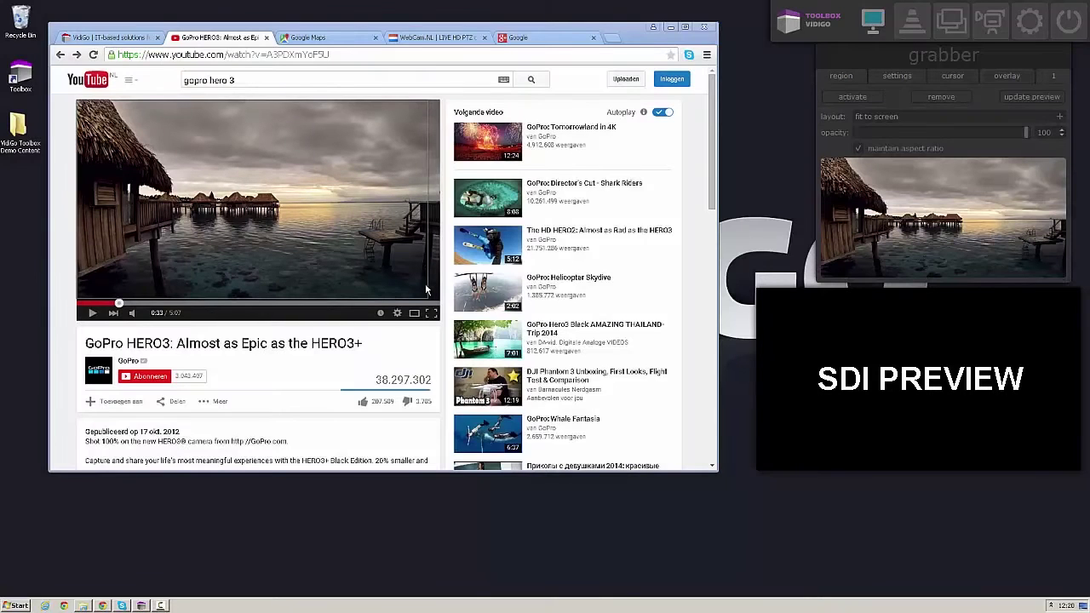
pyautogui.moveTo(232, 96)
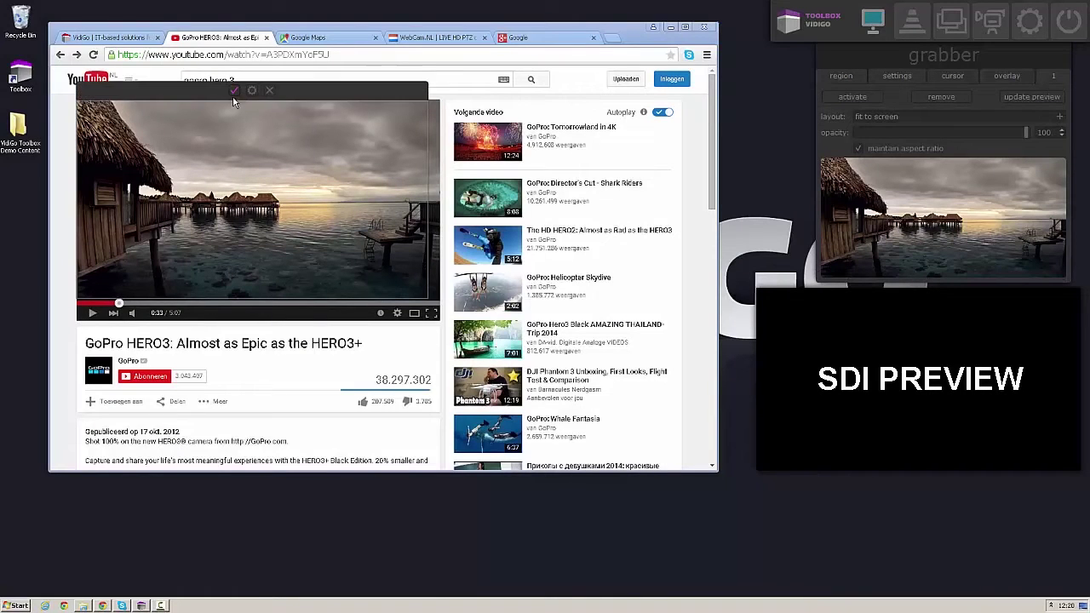
pyautogui.moveTo(207, 97); pyautogui.dragTo(205, 96)
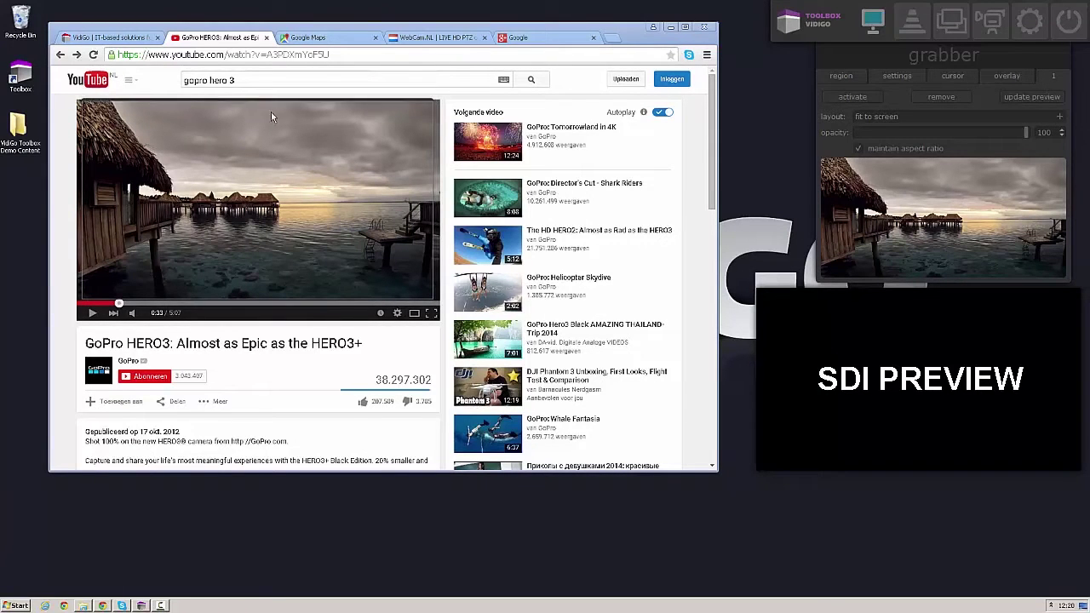
pyautogui.click(852, 96)
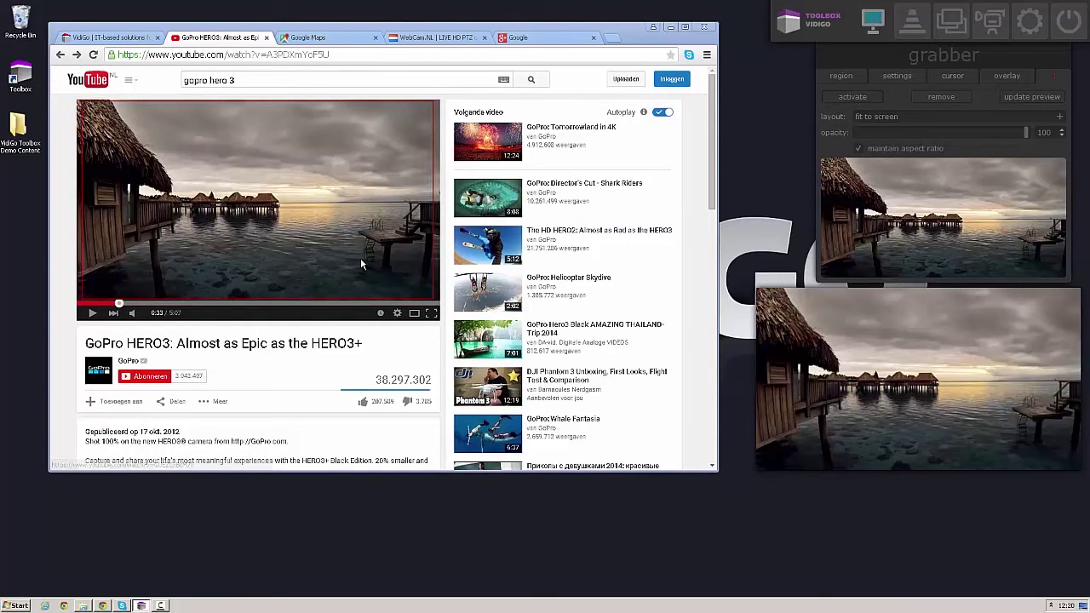
# - Play the YouTube video and set the grabbed audio volume to -1,79 with delay 0,00
pyautogui.click(93, 314)
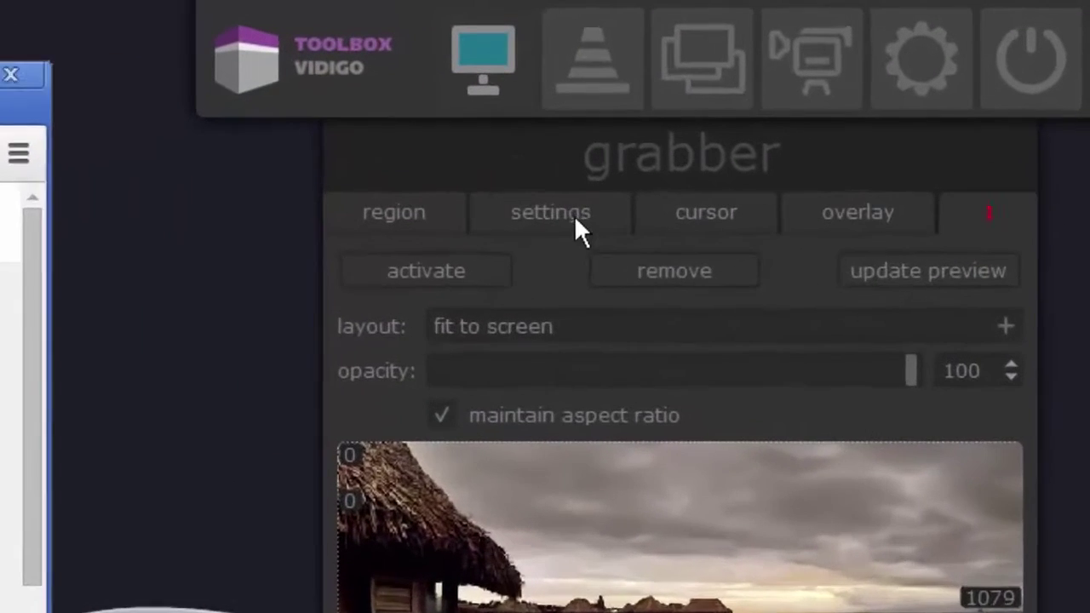
pyautogui.click(576, 220)
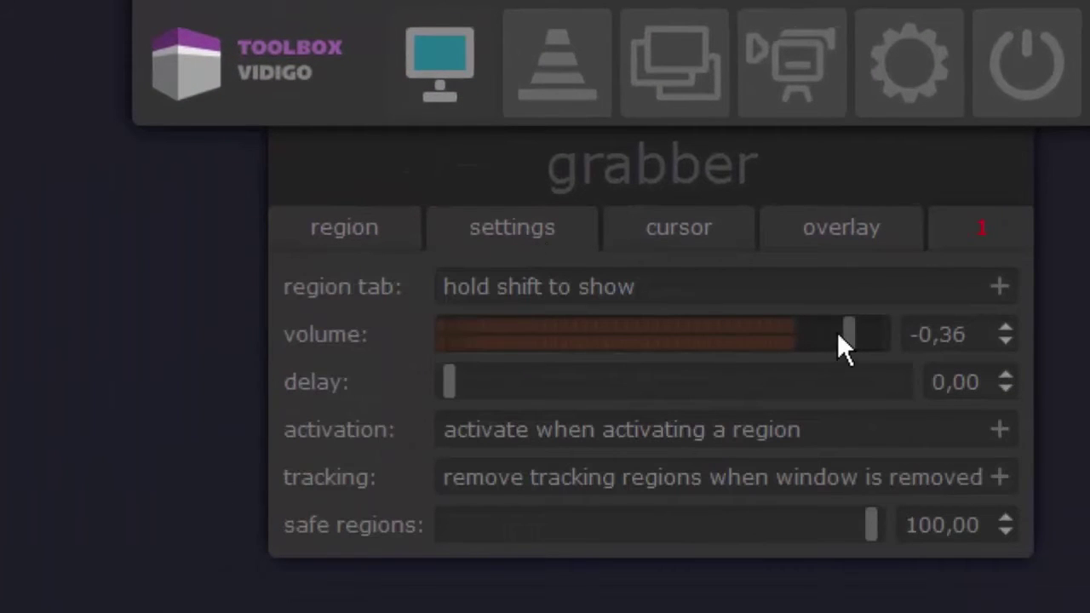
pyautogui.moveTo(847, 341); pyautogui.dragTo(814, 345)
pyautogui.moveTo(448, 393); pyautogui.dragTo(418, 391)
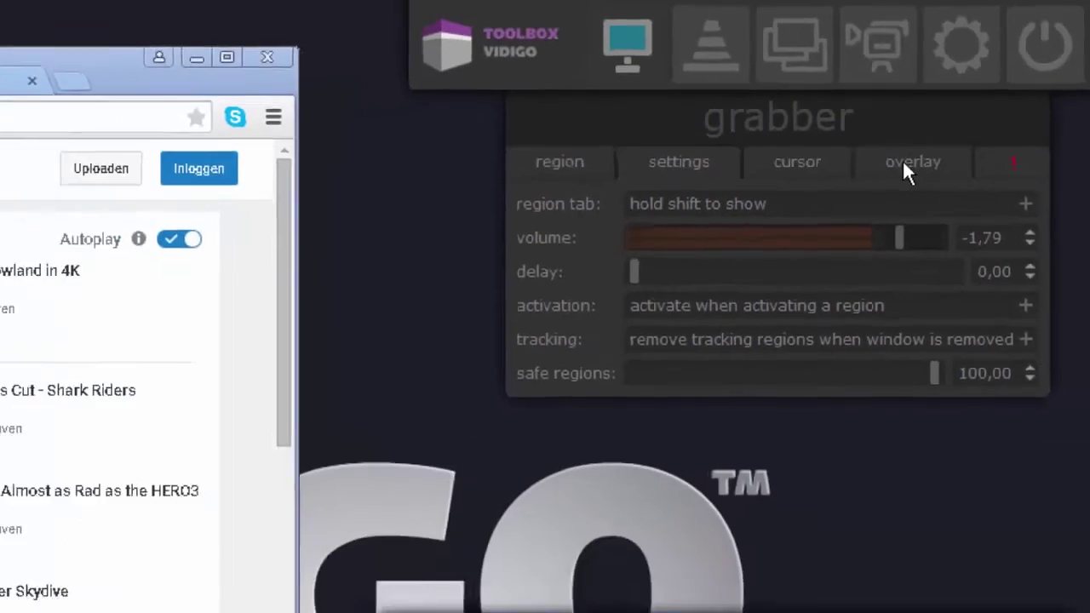
# - Move the YouTube_Logo.png overlay slightly lower and raise its opacity to 62
pyautogui.click(837, 231)
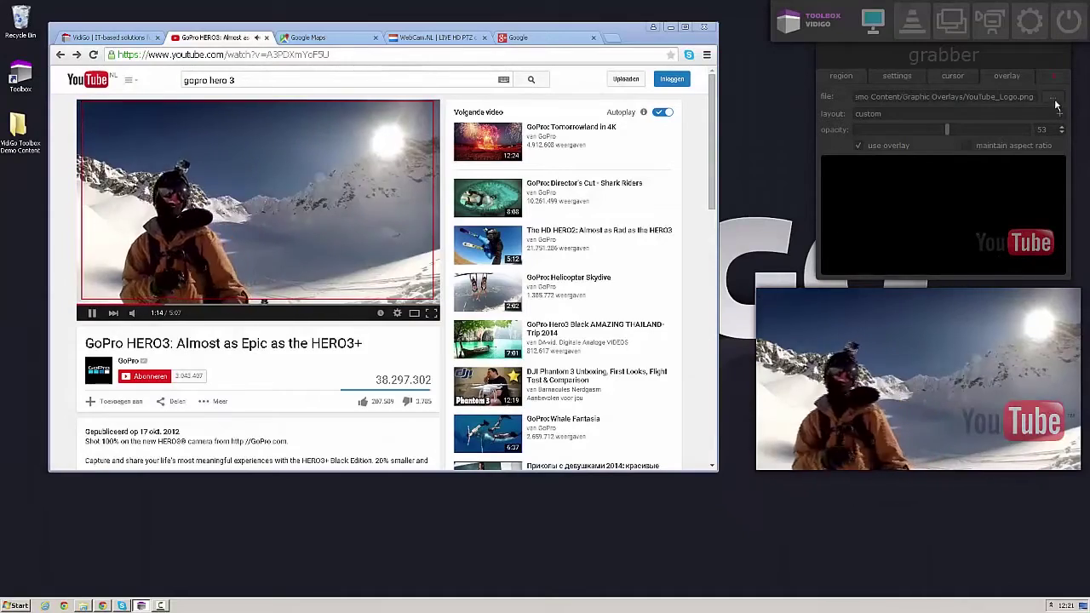
pyautogui.moveTo(1033, 247)
pyautogui.mouseDown()
pyautogui.moveTo(965, 231)
pyautogui.moveTo(961, 243)
pyautogui.moveTo(1029, 255)
pyautogui.mouseUp()
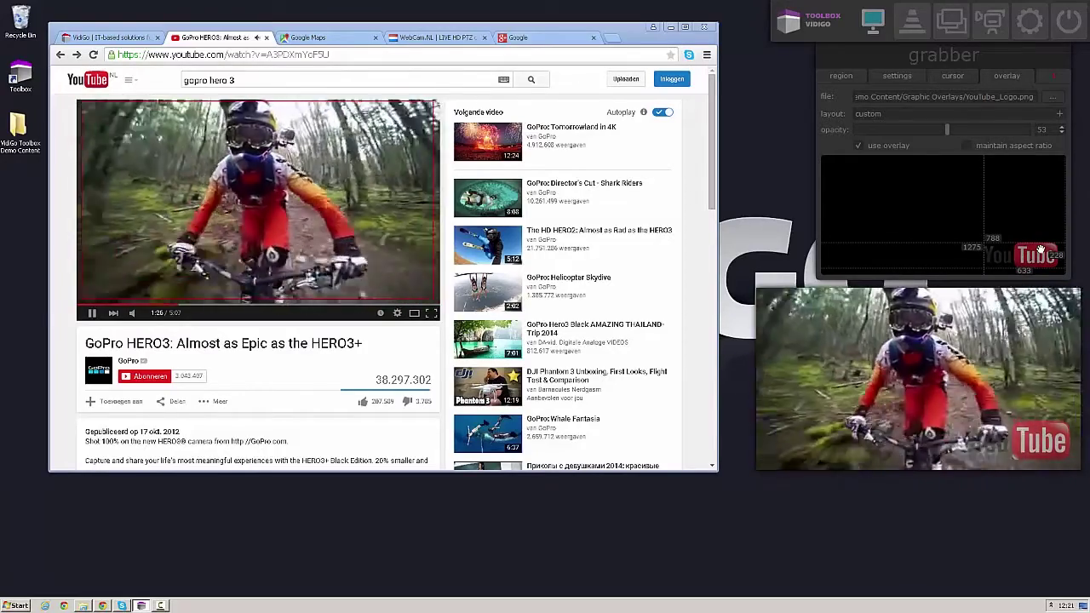
pyautogui.moveTo(949, 126)
pyautogui.mouseDown()
pyautogui.moveTo(977, 133)
pyautogui.moveTo(966, 136)
pyautogui.mouseUp()
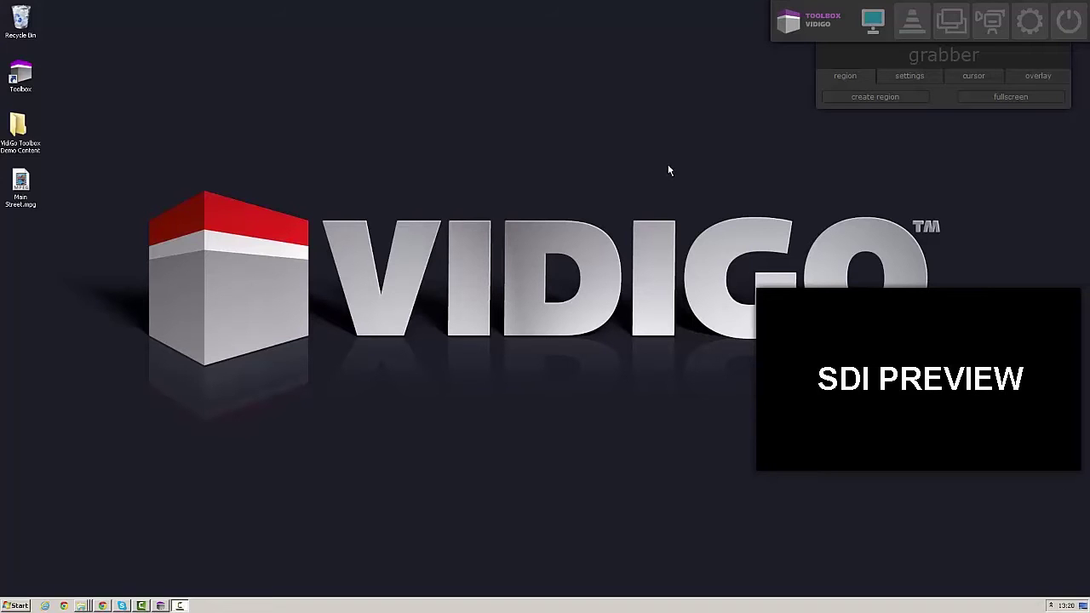
# - Play Main Street.mpg through VLC to SDI with the VLC logo overlay turned on
pyautogui.click(912, 26)
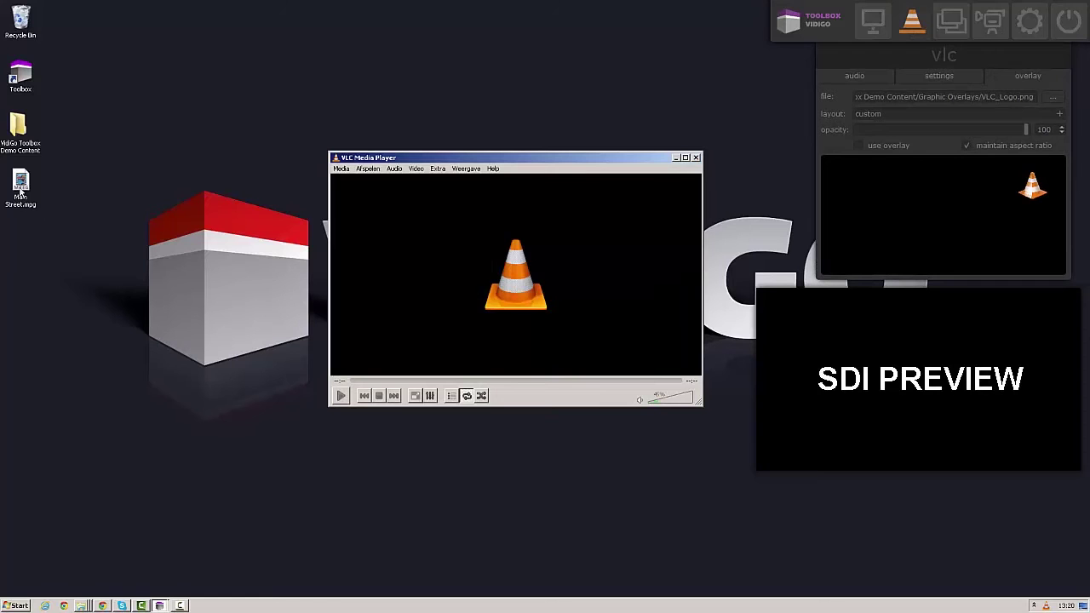
pyautogui.moveTo(19, 194); pyautogui.dragTo(401, 214)
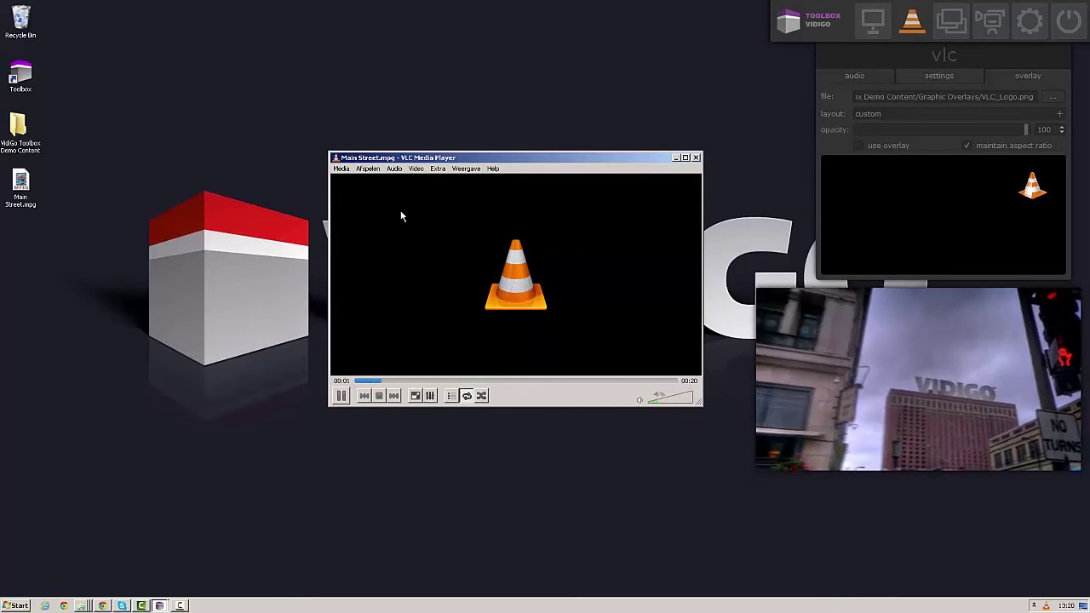
pyautogui.click(860, 147)
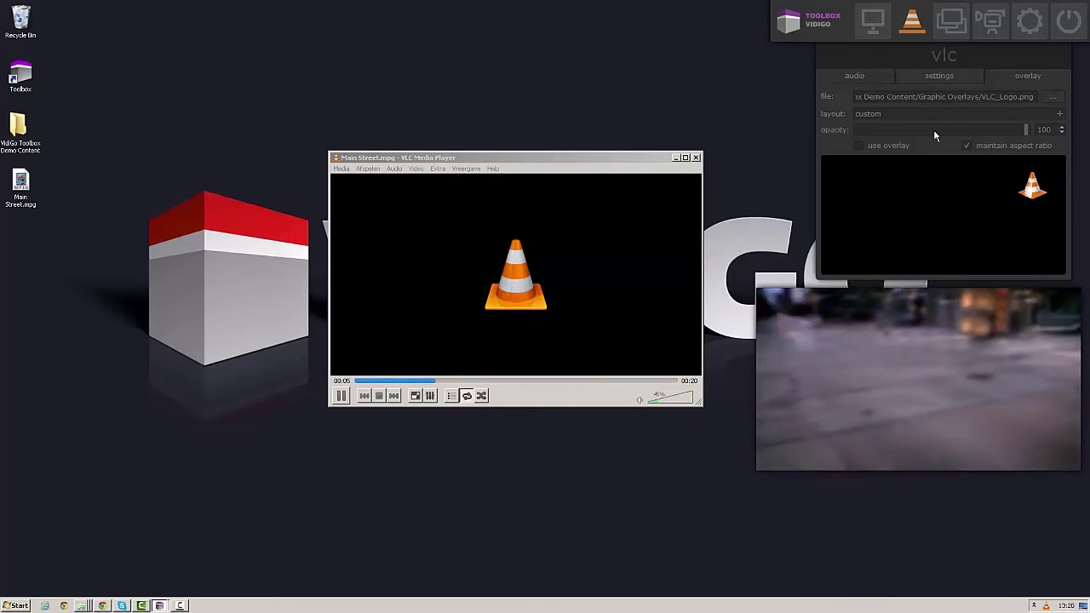
# - Lower the VLC source's audio volume past -5.10 and add some audio delay
pyautogui.click(940, 76)
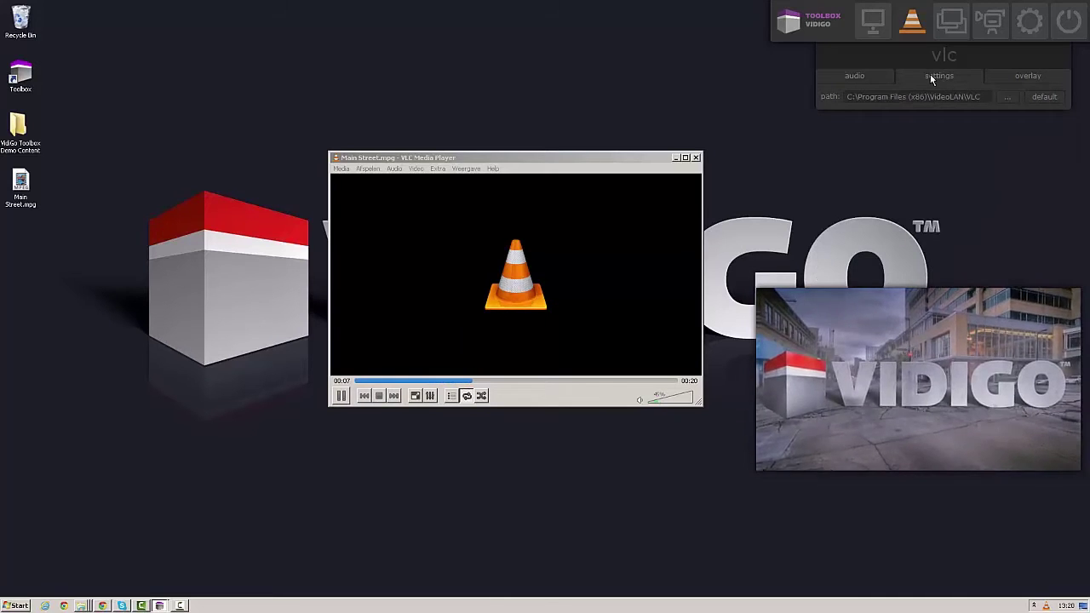
pyautogui.click(894, 75)
pyautogui.moveTo(1015, 92); pyautogui.dragTo(941, 92)
pyautogui.moveTo(854, 111); pyautogui.dragTo(903, 123)
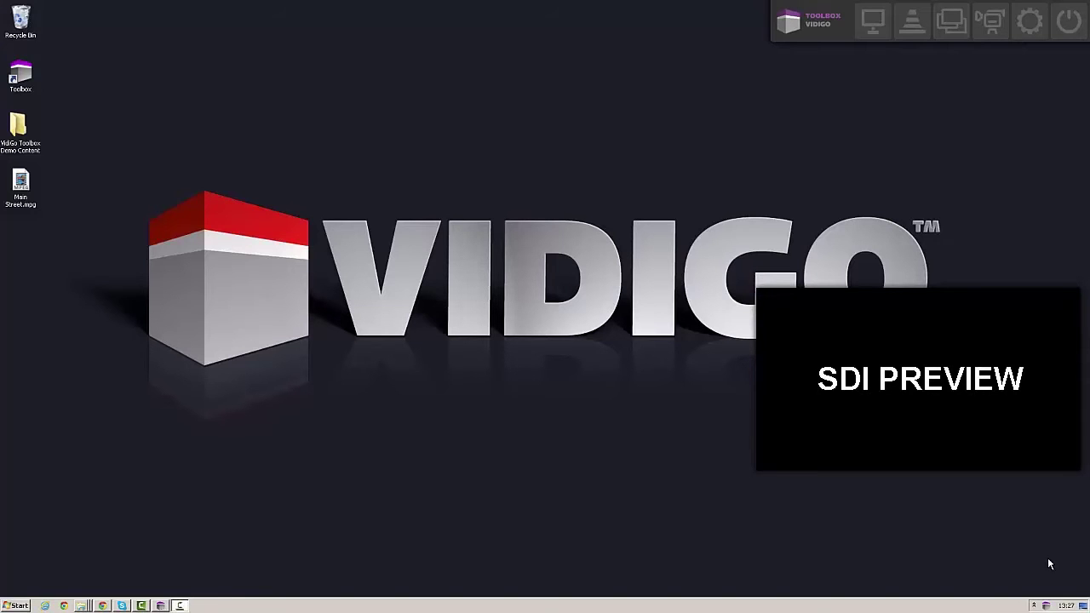
# - Fill the playlist from the Still Store with Amsterdam and two Milan stills, 00:04.0 each
pyautogui.click(963, 28)
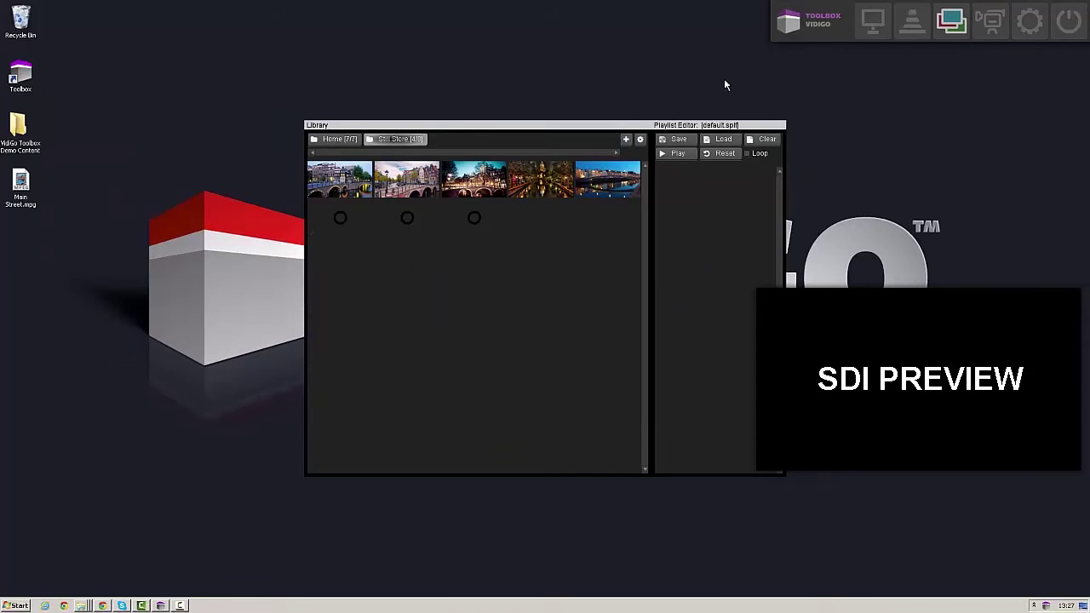
pyautogui.moveTo(619, 132); pyautogui.dragTo(409, 132)
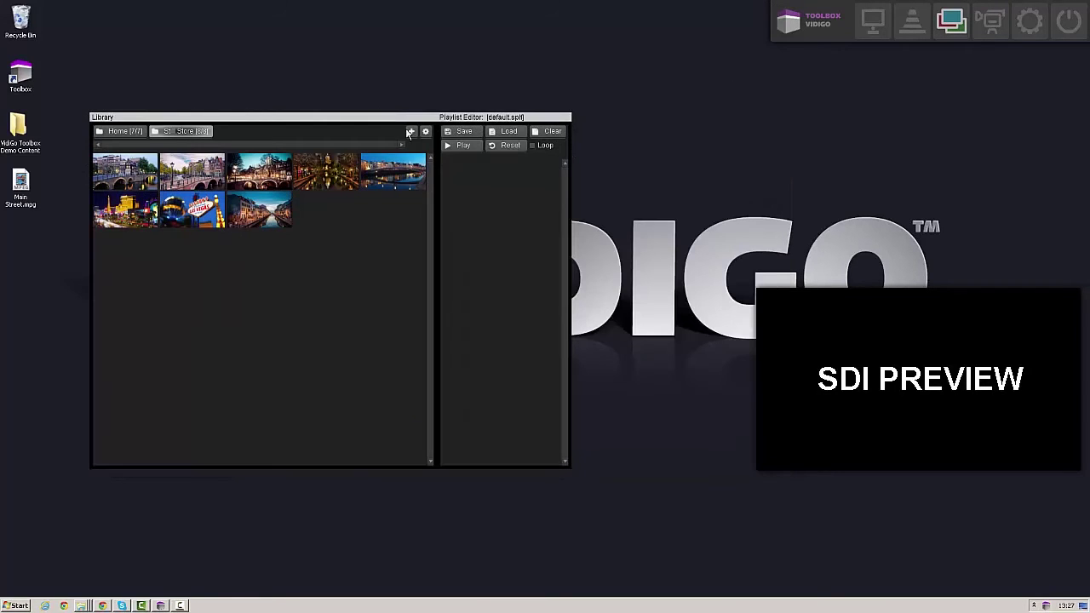
pyautogui.click(134, 133)
pyautogui.click(180, 131)
pyautogui.click(128, 132)
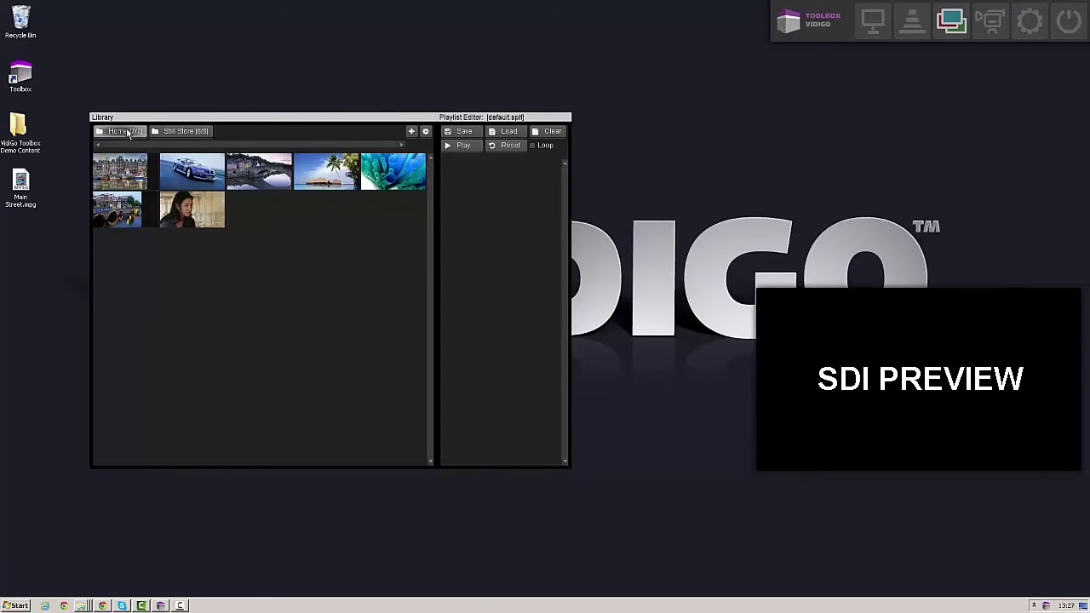
pyautogui.click(179, 132)
pyautogui.moveTo(113, 171); pyautogui.dragTo(468, 224)
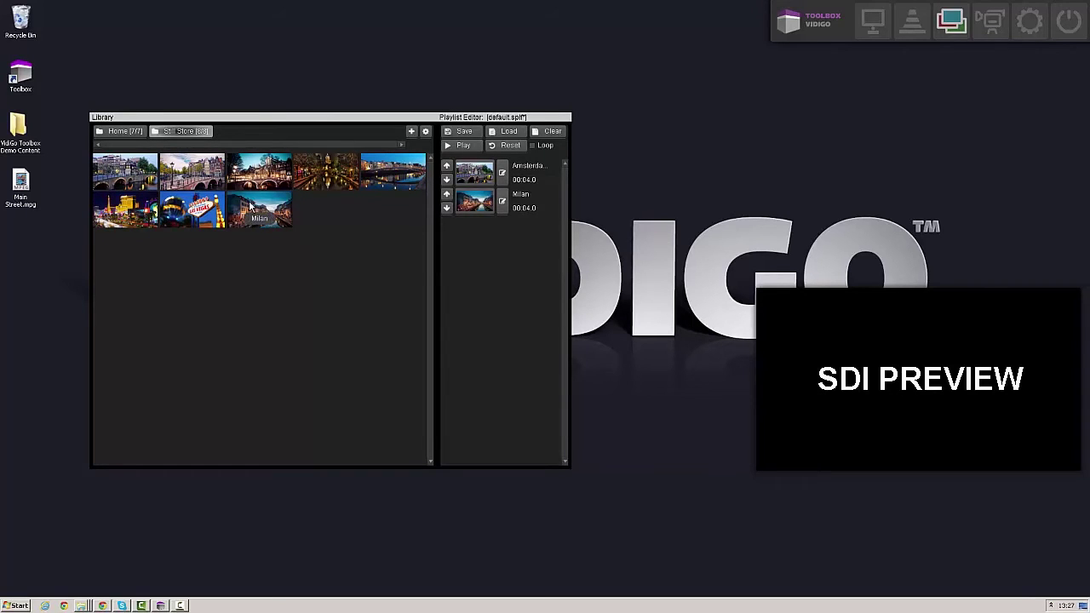
pyautogui.moveTo(251, 207); pyautogui.dragTo(482, 237)
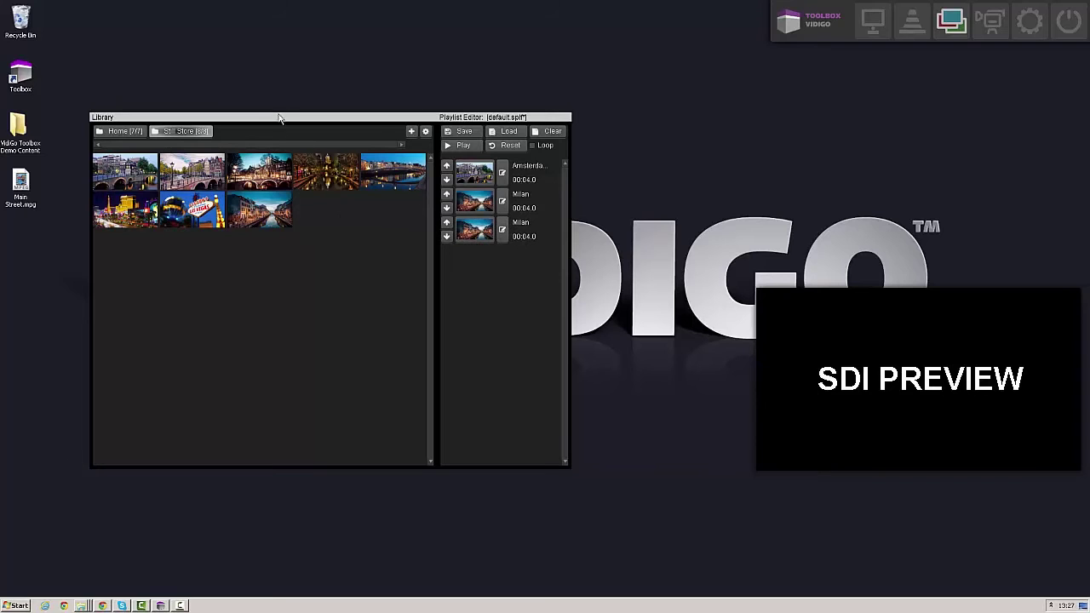
pyautogui.moveTo(278, 117); pyautogui.dragTo(218, 69)
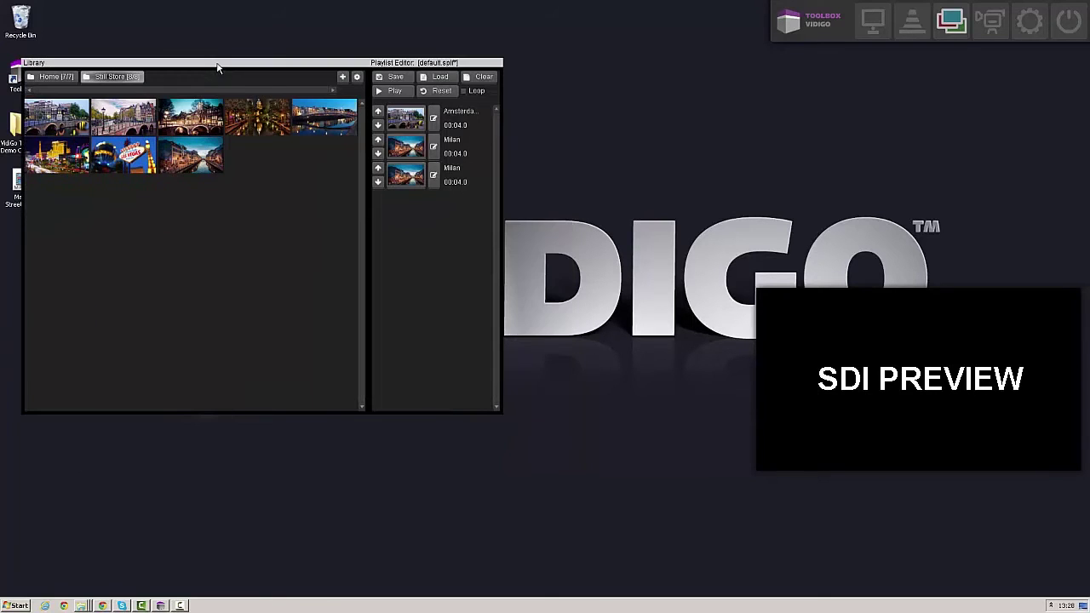
# - Take the Amsterdam still to SDI, play the playlist with Loop on, then reset it
pyautogui.click(406, 119)
pyautogui.click(405, 126)
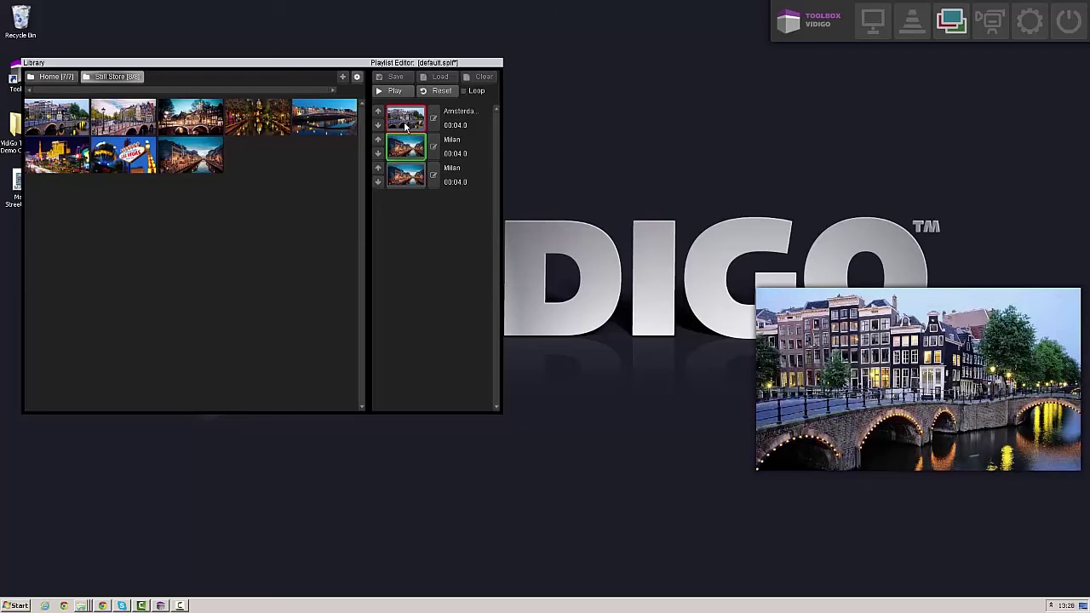
pyautogui.click(382, 92)
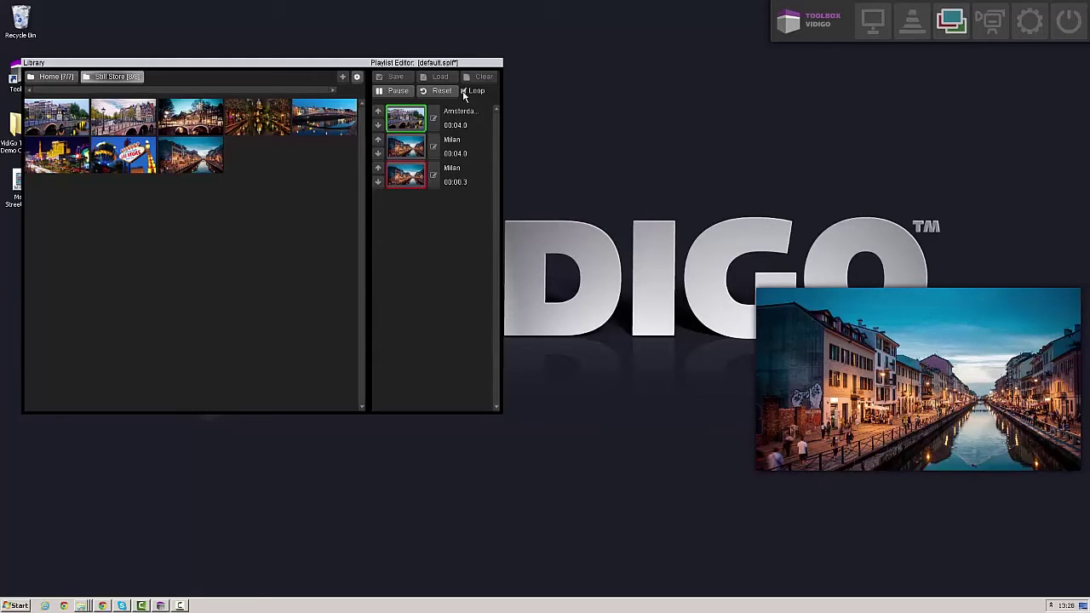
pyautogui.click(442, 90)
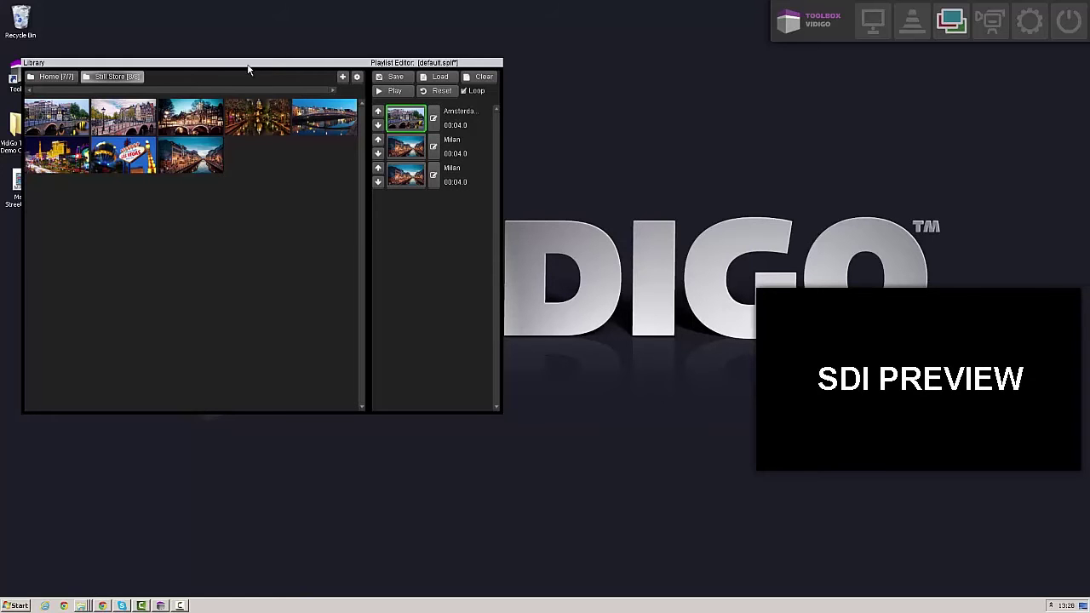
pyautogui.moveTo(244, 65); pyautogui.dragTo(242, 56)
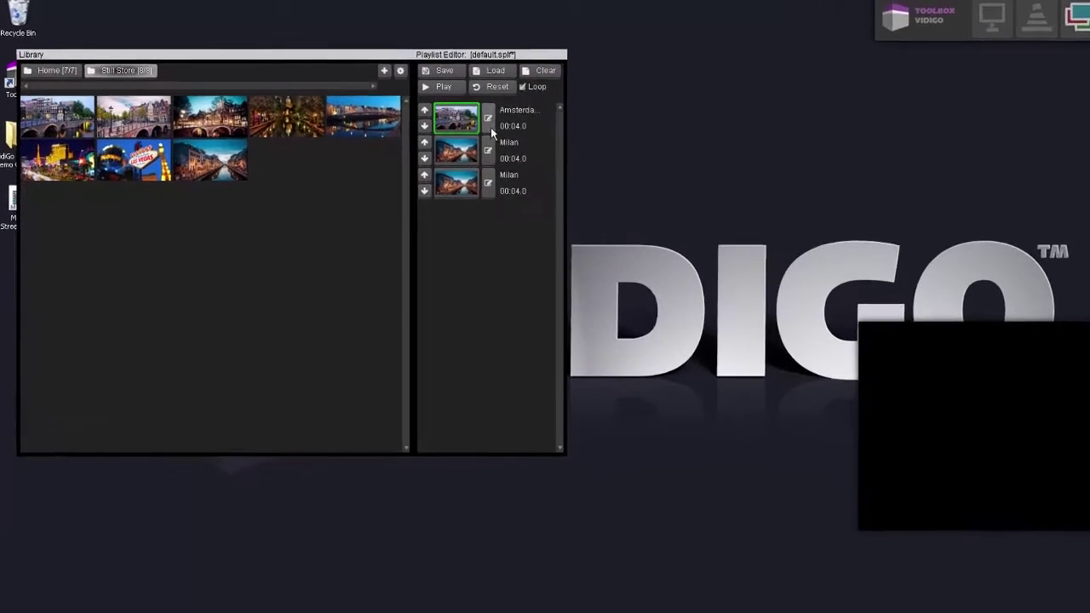
# - In Amsterdam's properties, trial-move and shrink the image, then restore its original position and size
pyautogui.click(491, 127)
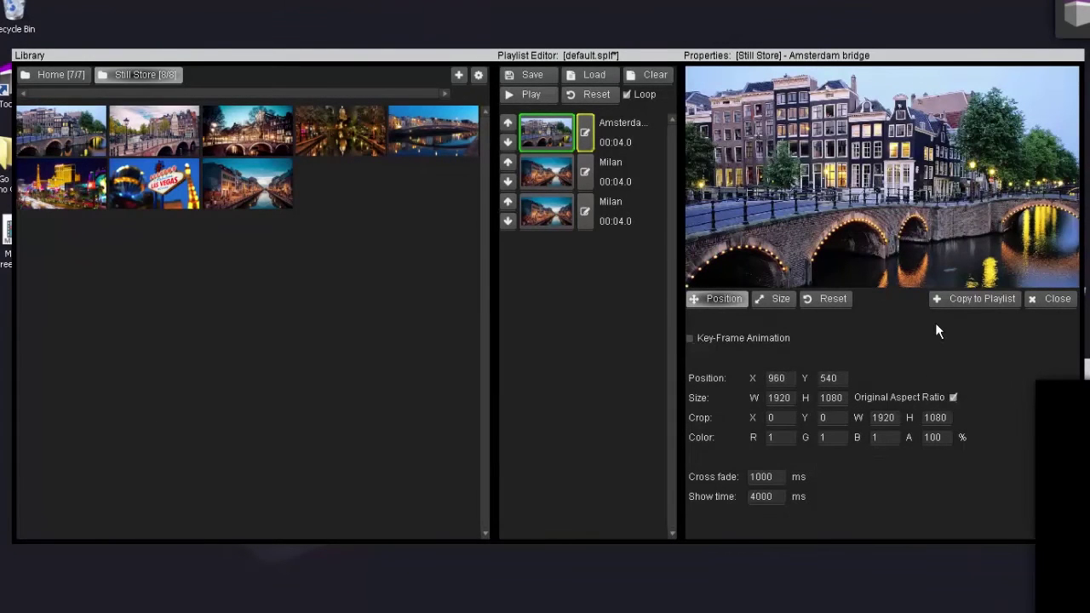
pyautogui.moveTo(818, 205); pyautogui.dragTo(868, 233)
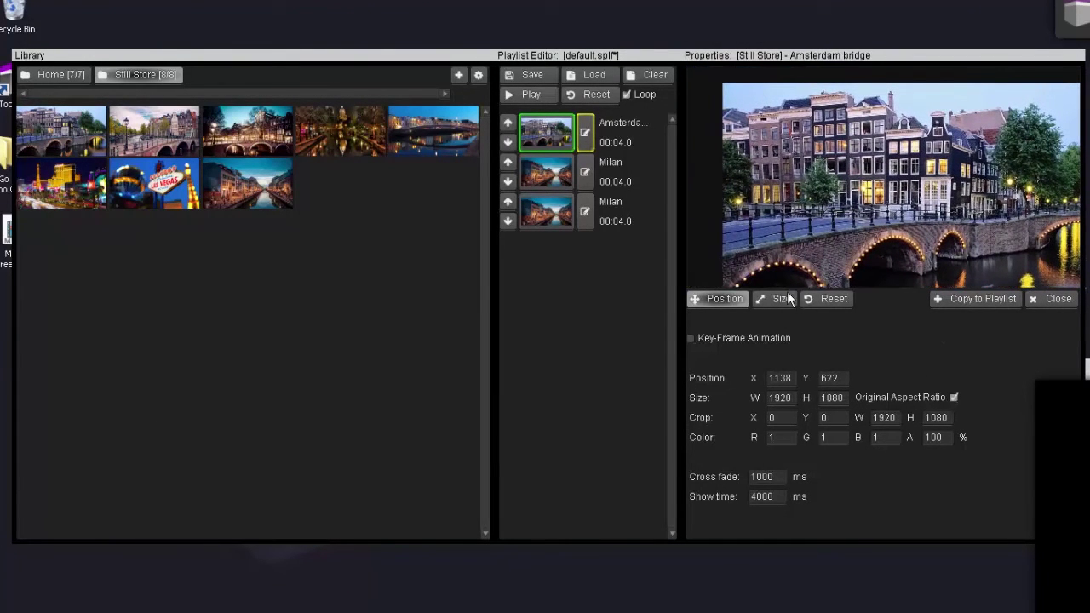
pyautogui.click(781, 298)
pyautogui.moveTo(729, 90); pyautogui.dragTo(797, 261)
pyautogui.click(820, 305)
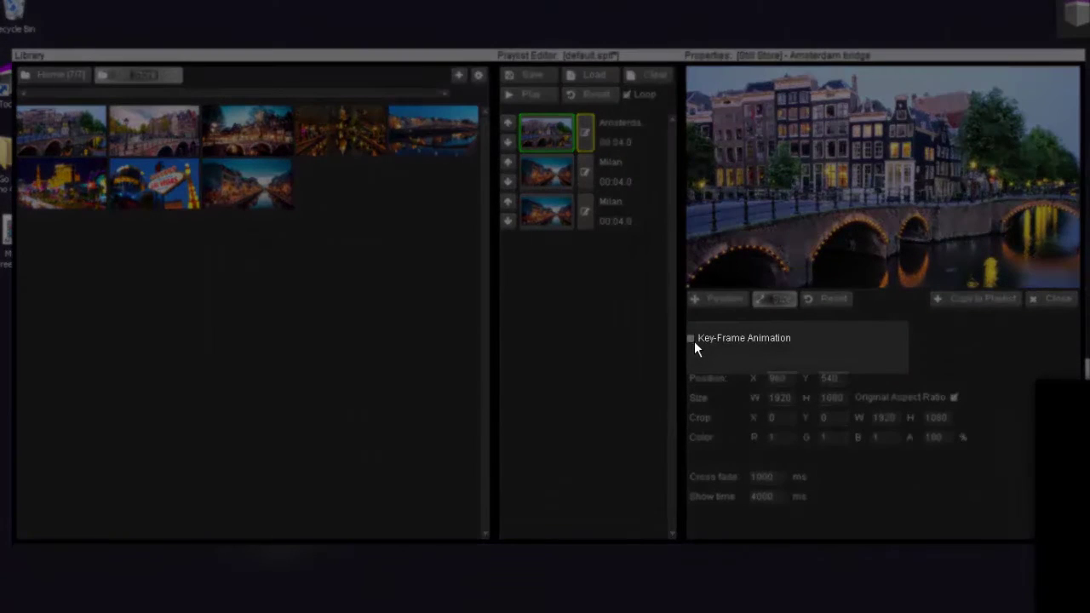
# - Enable key-frame animation, enlarge the Begin frame, and set the End frame to 1044,544 at 2506×1410
pyautogui.click(691, 338)
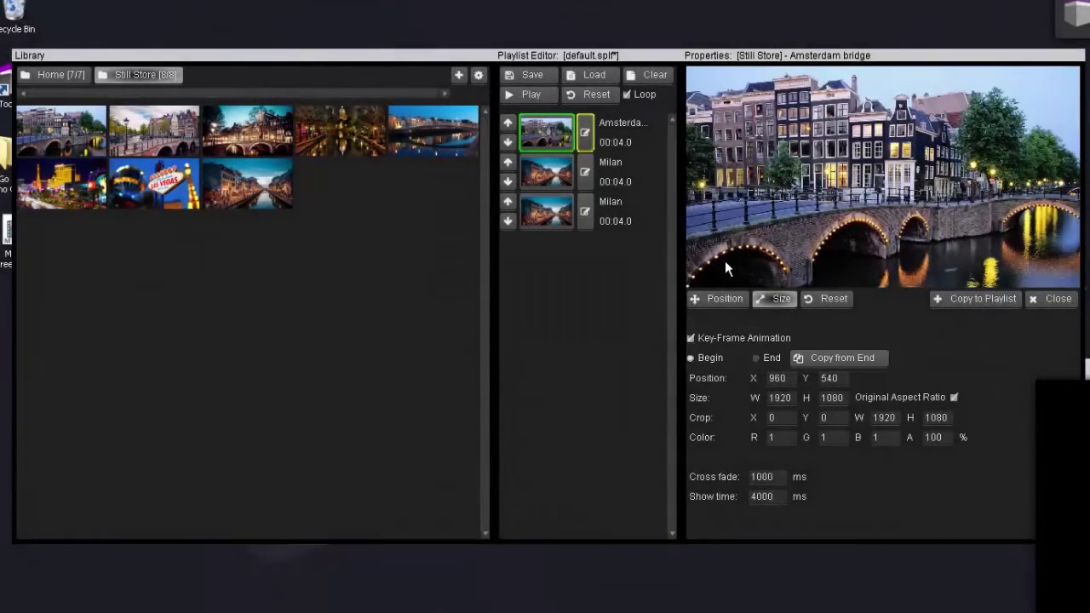
pyautogui.moveTo(737, 266); pyautogui.dragTo(967, 215)
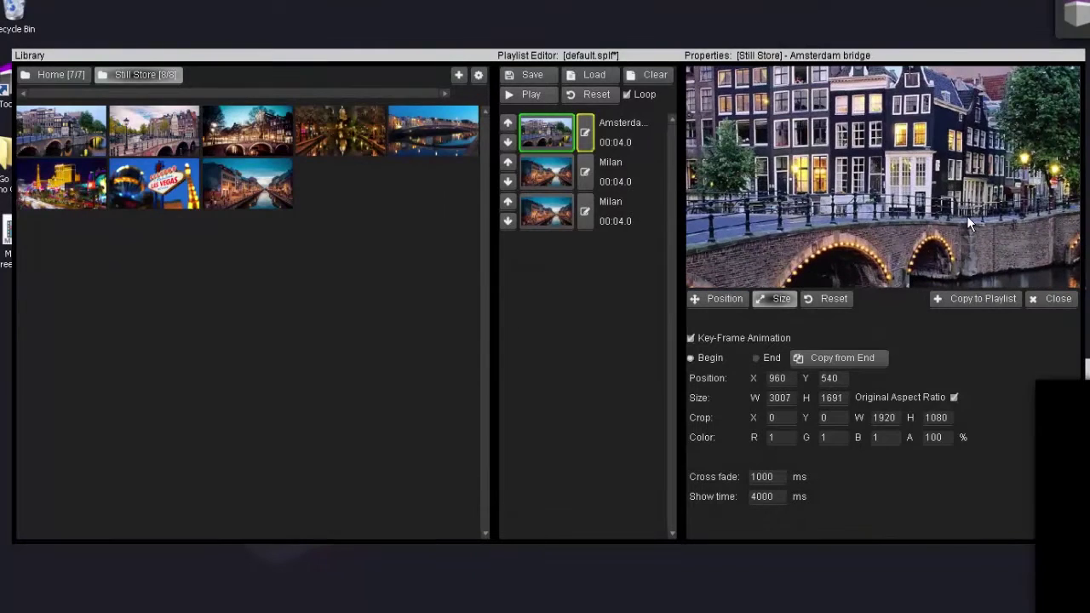
pyautogui.click(758, 359)
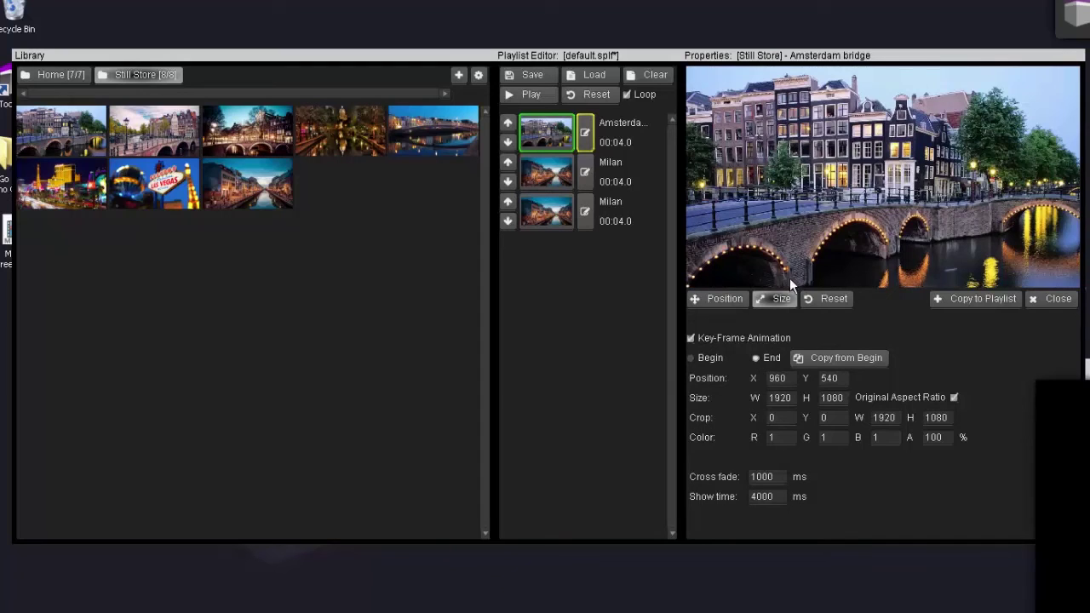
pyautogui.moveTo(753, 271); pyautogui.dragTo(726, 266)
pyautogui.click(712, 299)
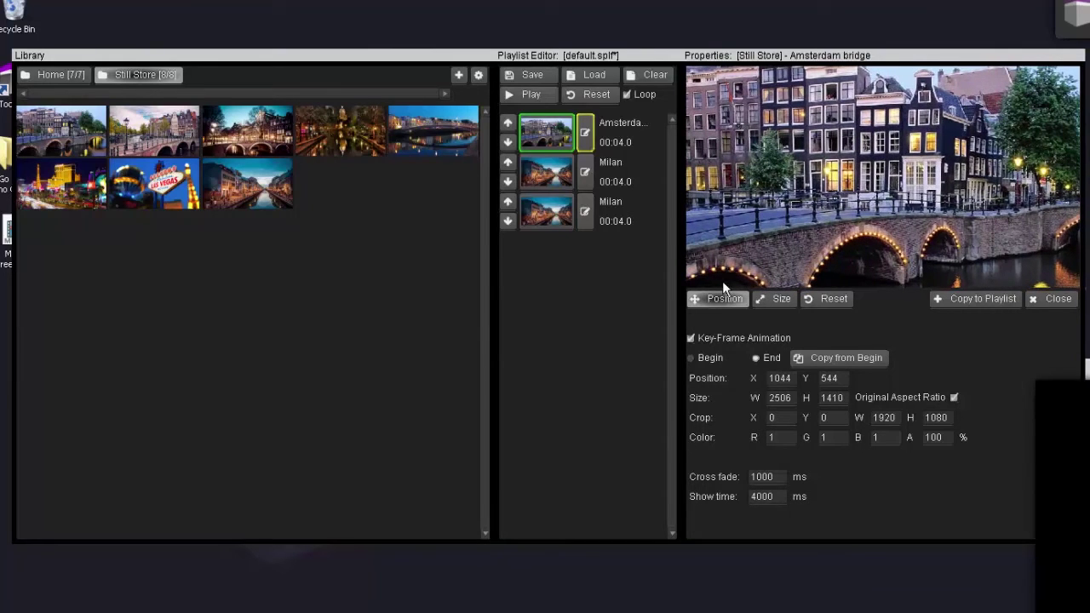
# - Swap the duplicate Milan entry for the Las Vegas still, cue it, and play the playlist
pyautogui.rightClick(542, 218)
pyautogui.click(585, 279)
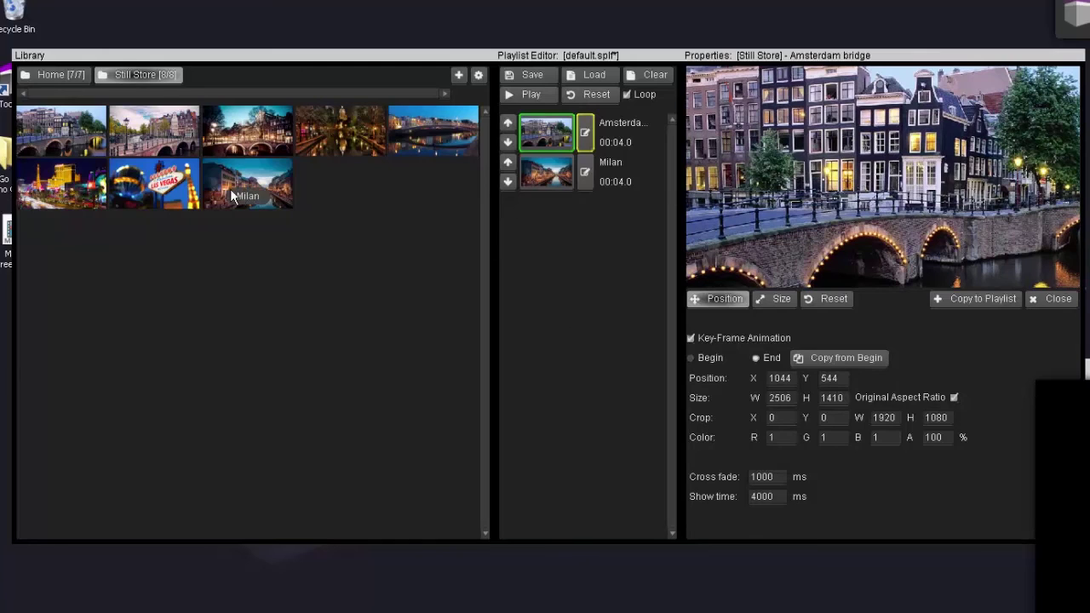
pyautogui.moveTo(230, 191); pyautogui.dragTo(541, 213)
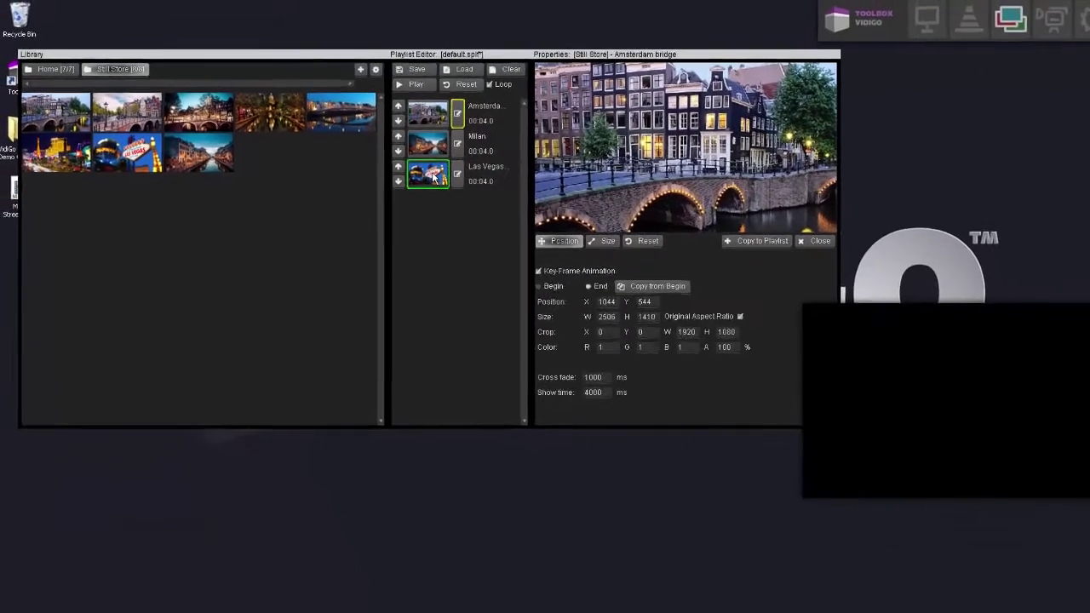
pyautogui.doubleClick(554, 218)
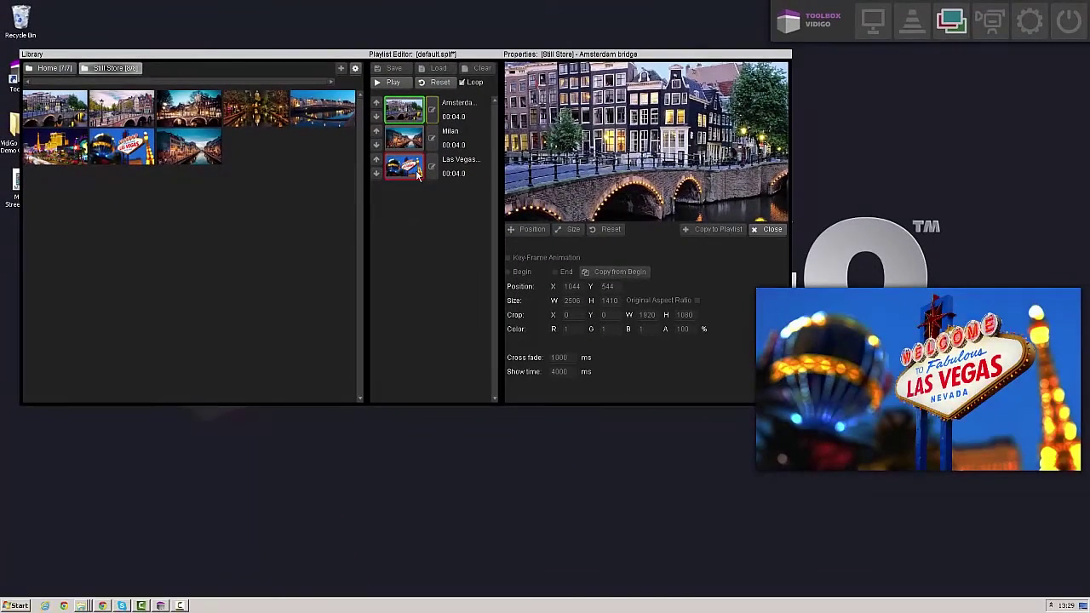
pyautogui.click(390, 83)
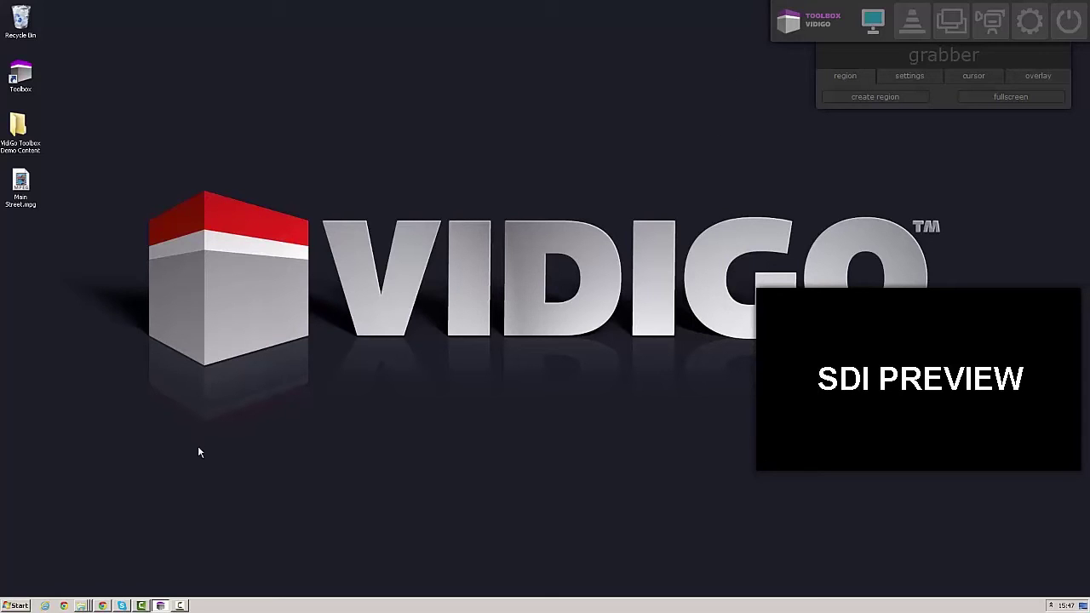
# - Open Skype from the taskbar and video-call the demo contact
pyautogui.click(122, 606)
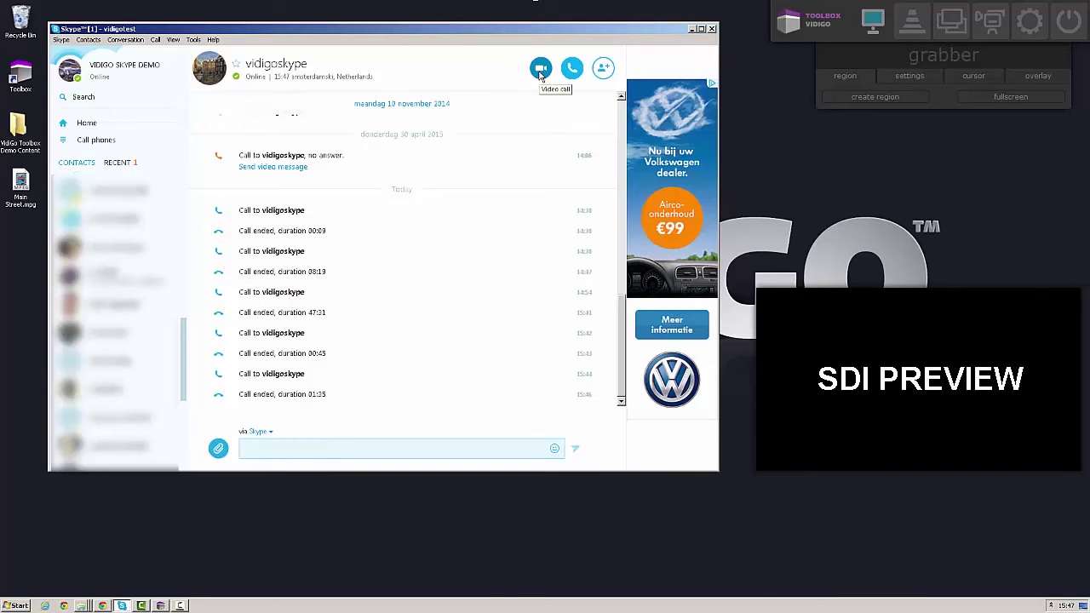
pyautogui.click(572, 68)
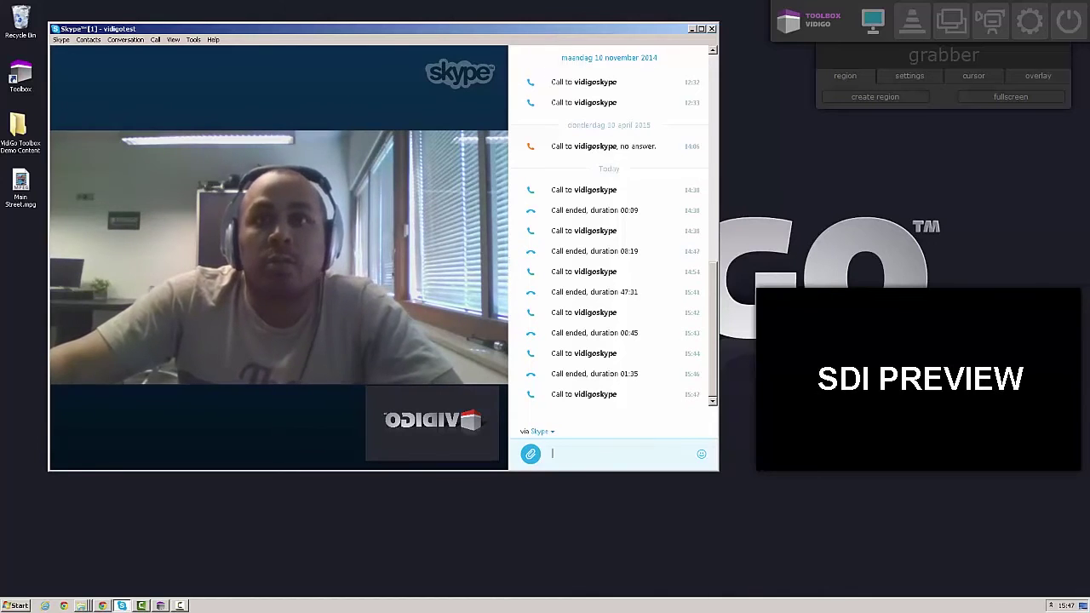
# - Draw a grab region over the Skype call video and send it to the SDI output
pyautogui.click(856, 40)
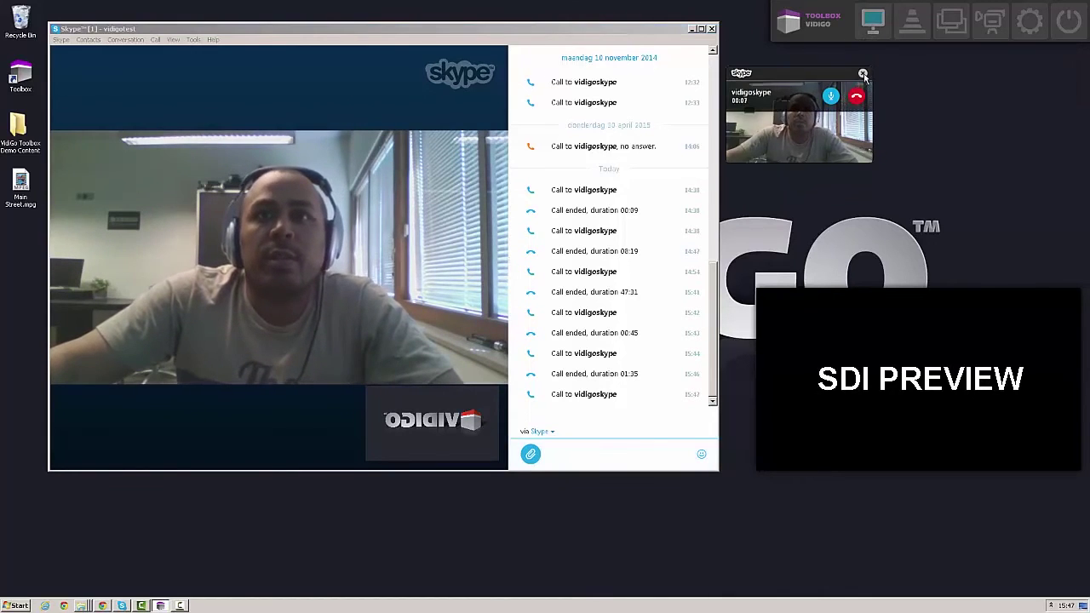
pyautogui.click(863, 74)
pyautogui.click(870, 34)
pyautogui.click(870, 96)
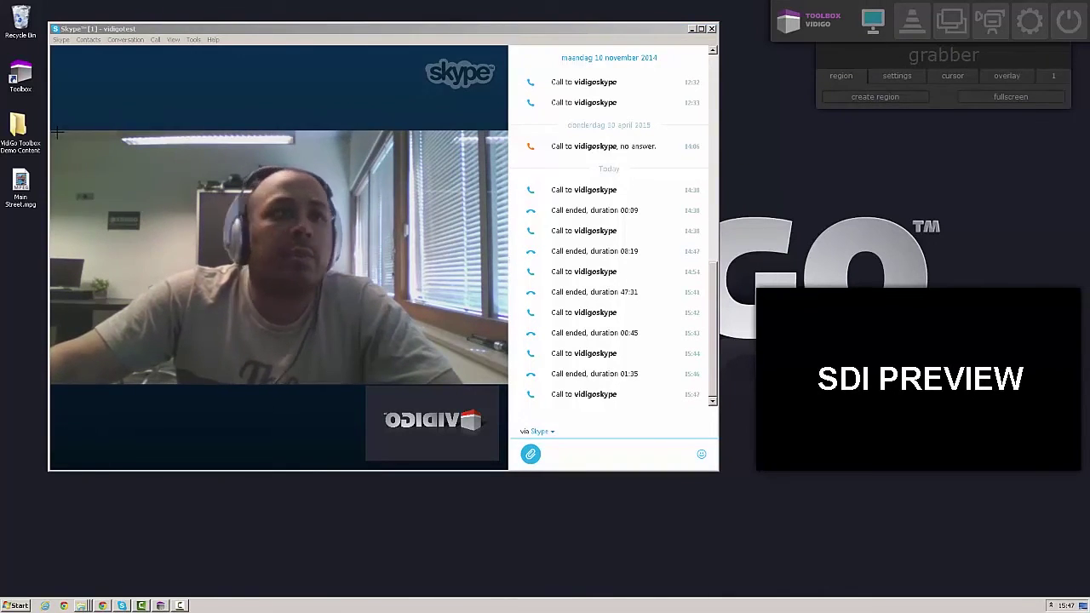
pyautogui.moveTo(54, 133); pyautogui.dragTo(500, 379)
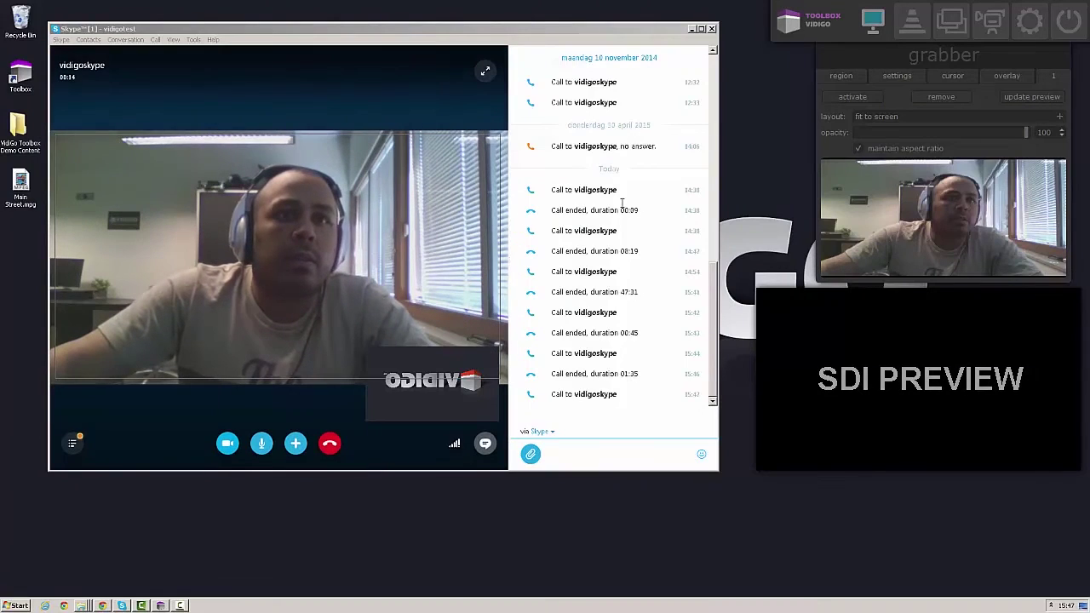
pyautogui.click(864, 93)
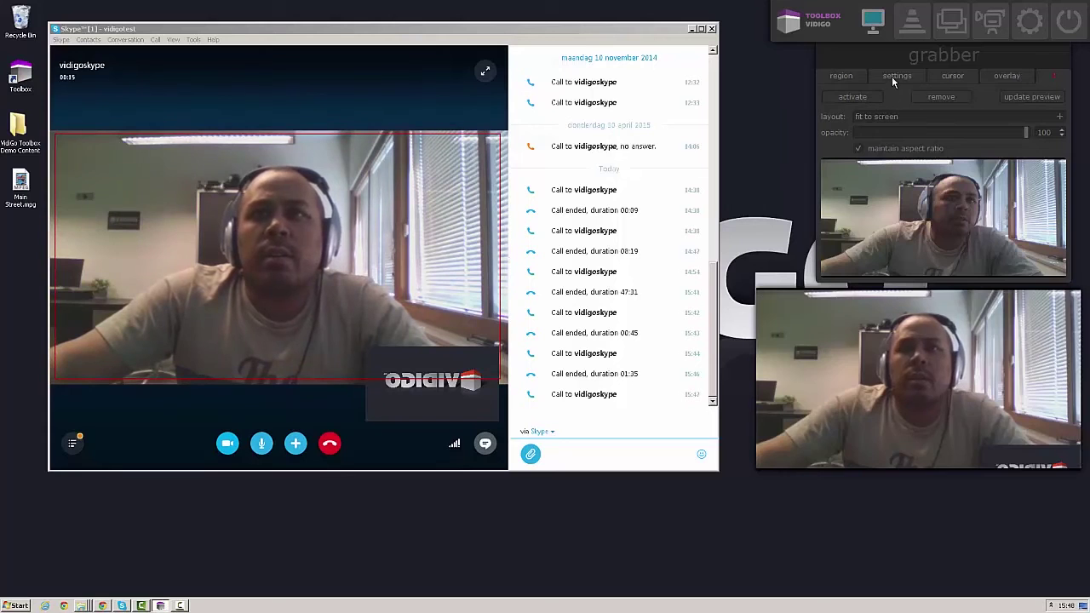
# - Enable the Skype logo overlay on the grab and move it lower, near the bottom
pyautogui.click(896, 77)
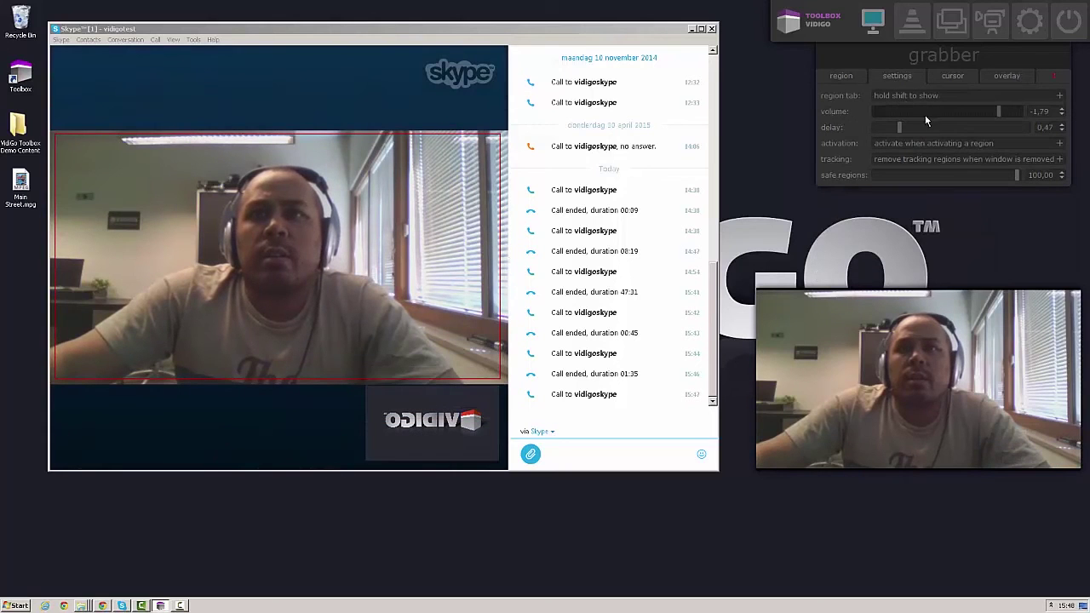
pyautogui.click(1008, 76)
pyautogui.click(859, 146)
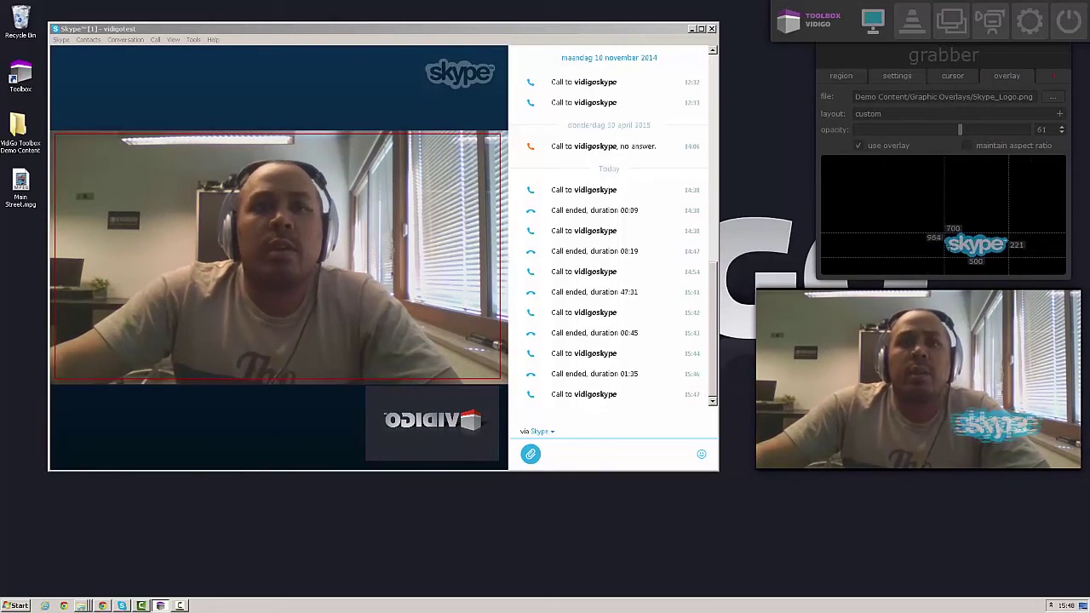
pyautogui.moveTo(976, 244); pyautogui.dragTo(948, 248)
pyautogui.moveTo(944, 249); pyautogui.dragTo(932, 262)
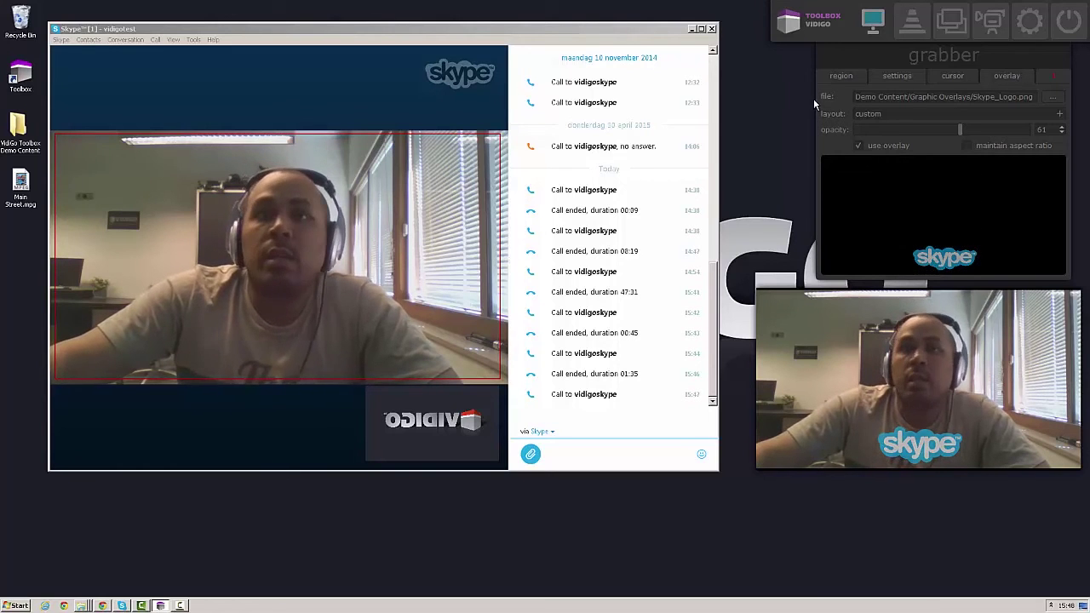
pyautogui.click(987, 29)
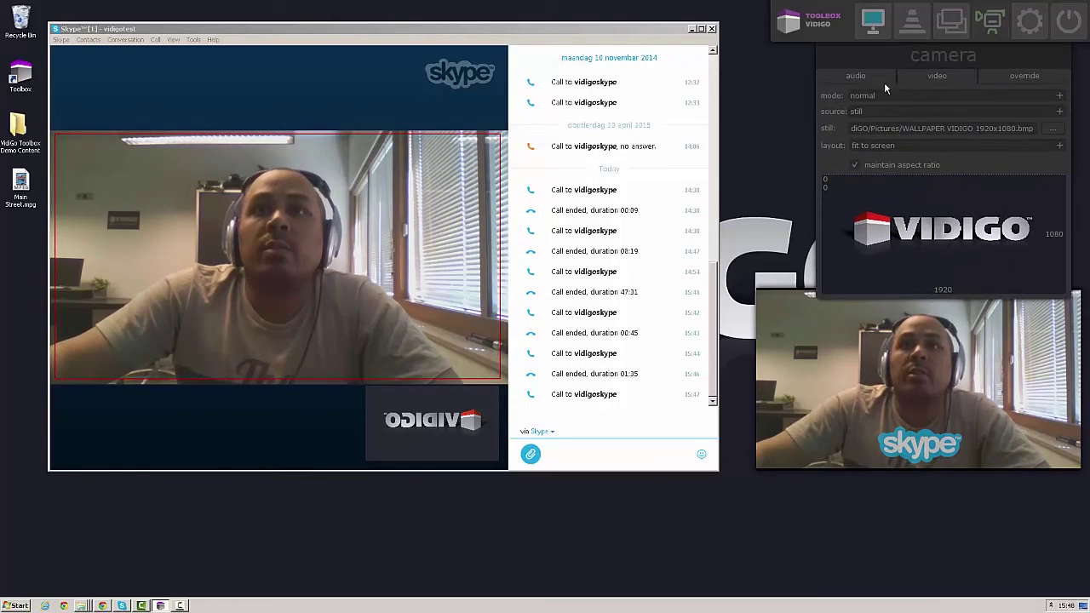
pyautogui.click(856, 76)
pyautogui.click(931, 73)
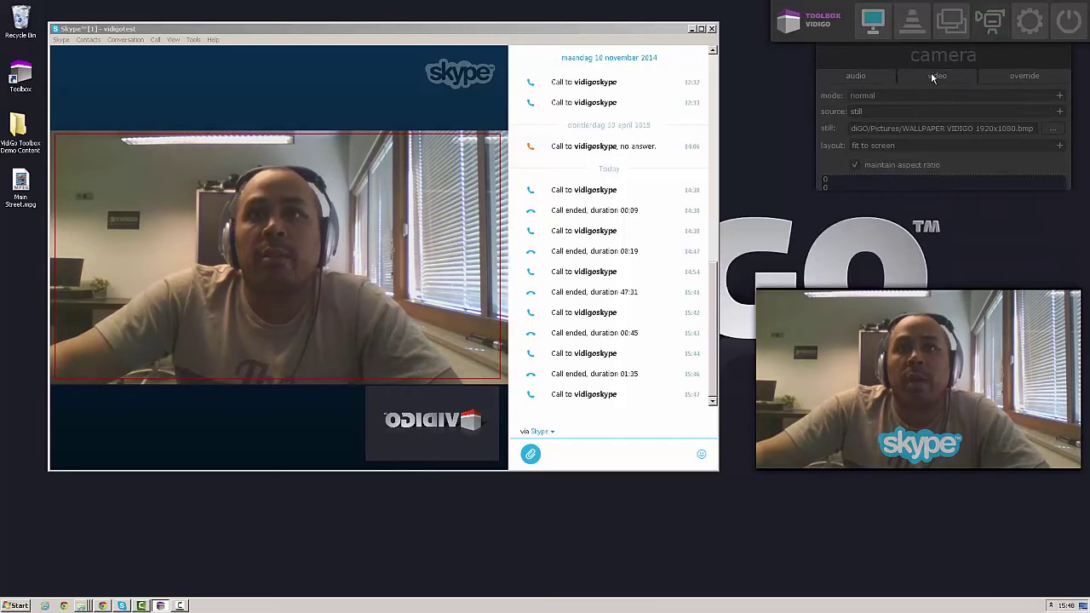
pyautogui.click(883, 75)
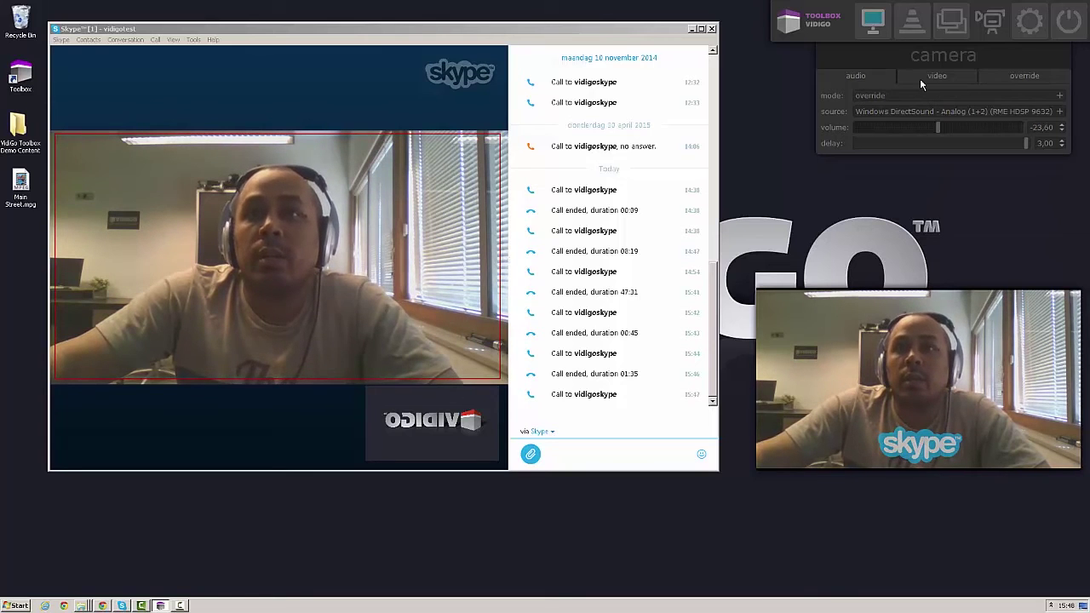
pyautogui.click(920, 78)
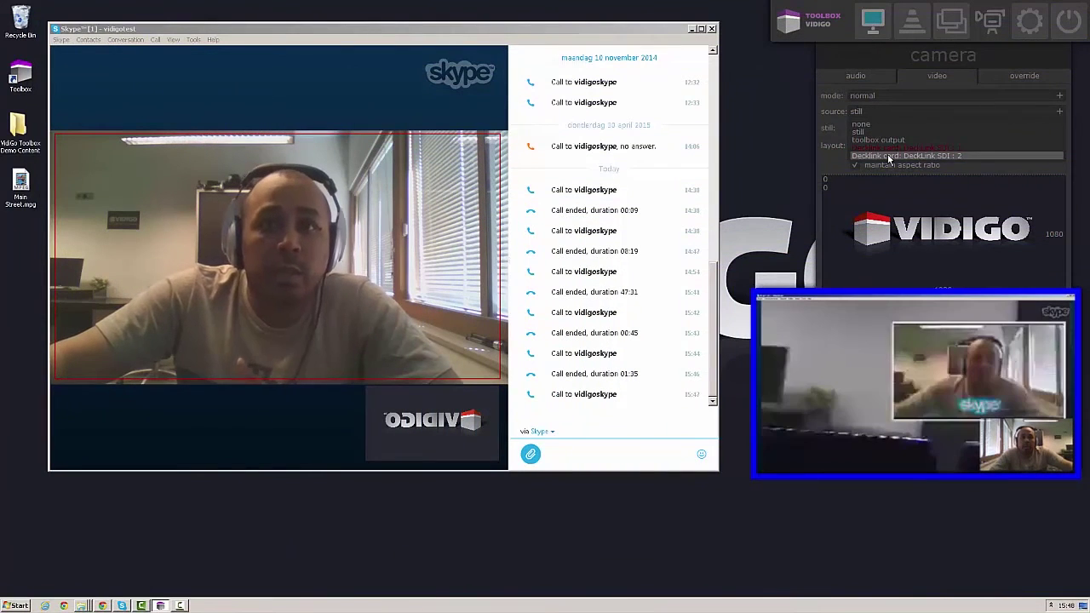
# - Set the camera video source to Decklink card: DeckLink SDI : 2
pyautogui.click(889, 157)
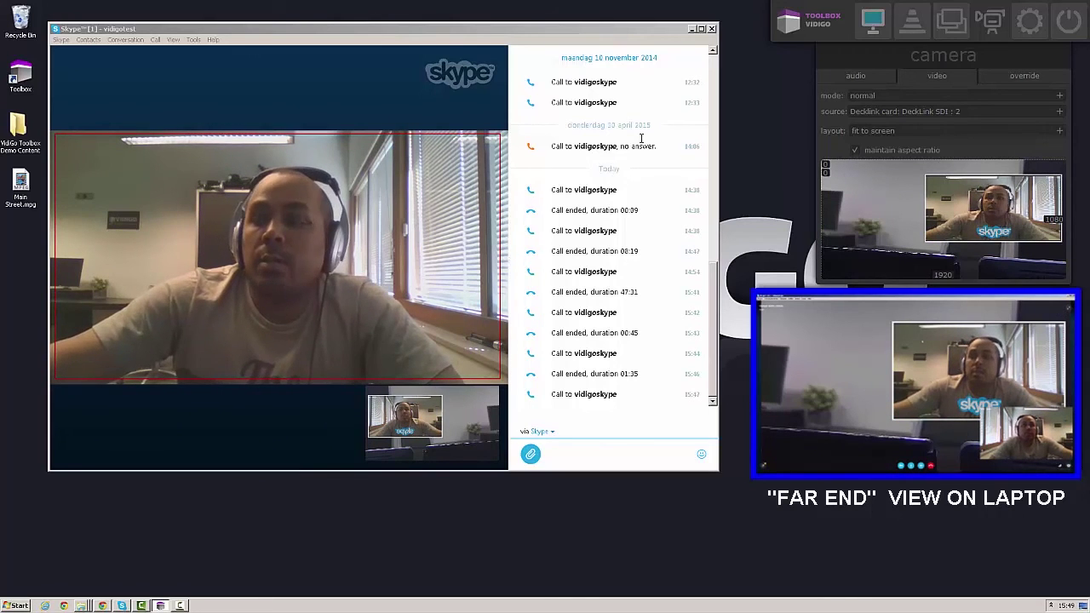
# - Keep the camera audio mode on override, then set the camera video mode to override
pyautogui.click(856, 77)
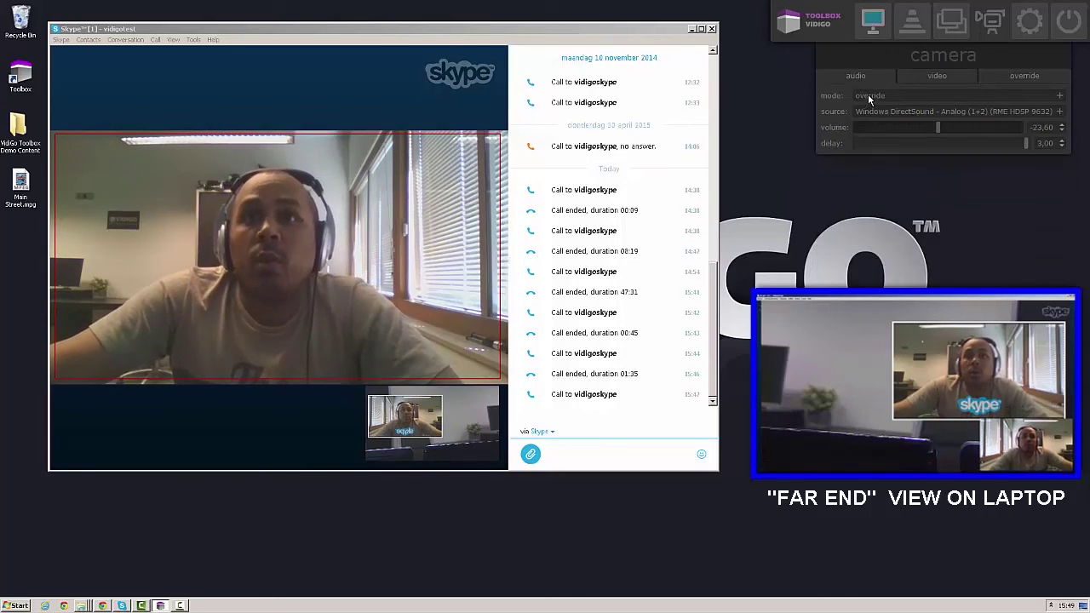
pyautogui.click(868, 93)
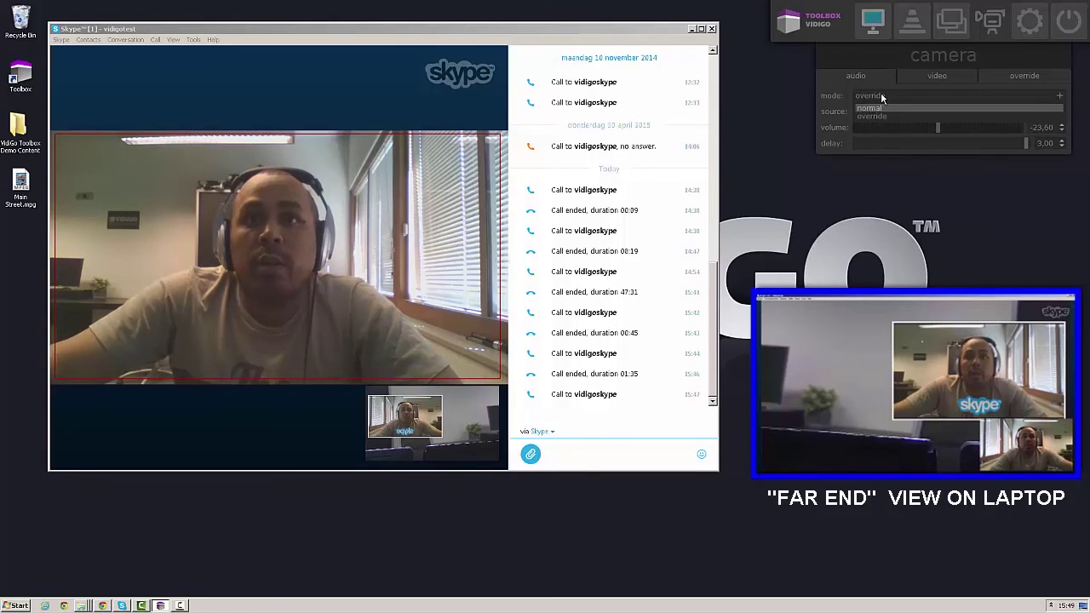
pyautogui.click(881, 95)
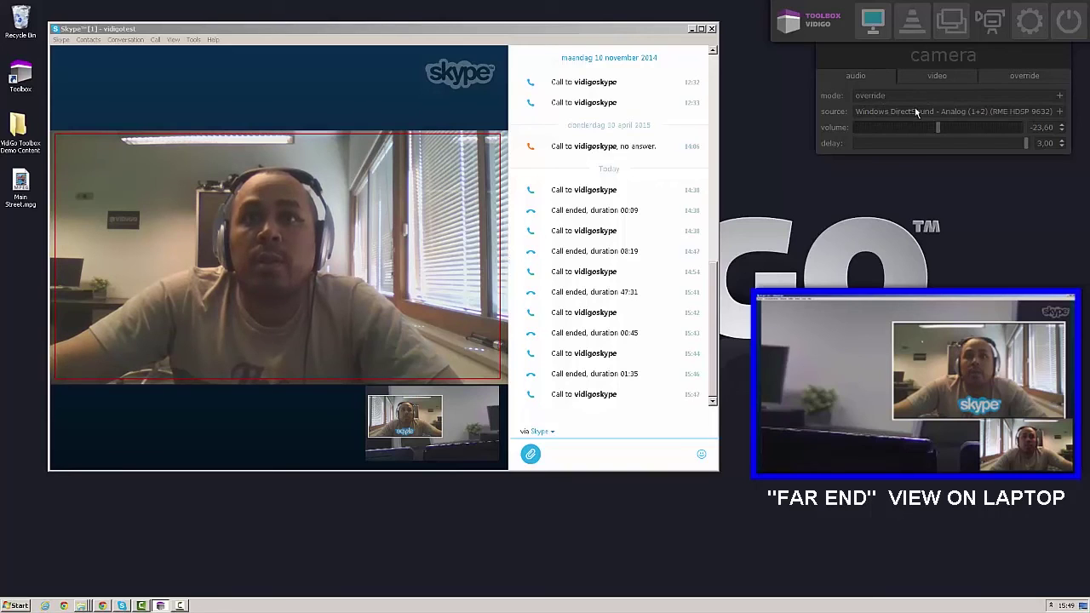
pyautogui.click(917, 112)
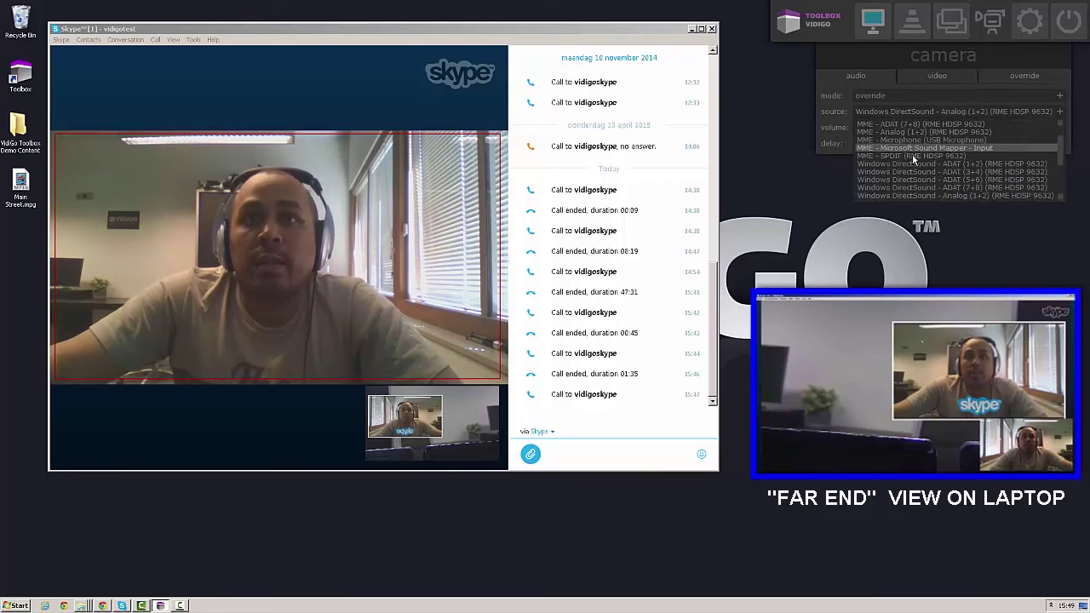
pyautogui.click(937, 76)
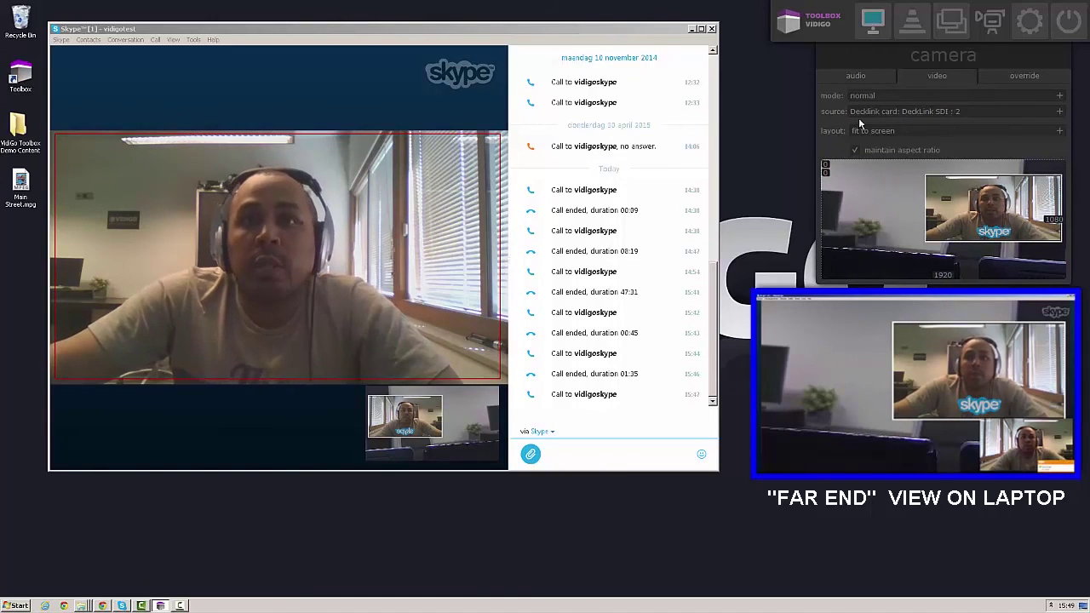
pyautogui.click(878, 97)
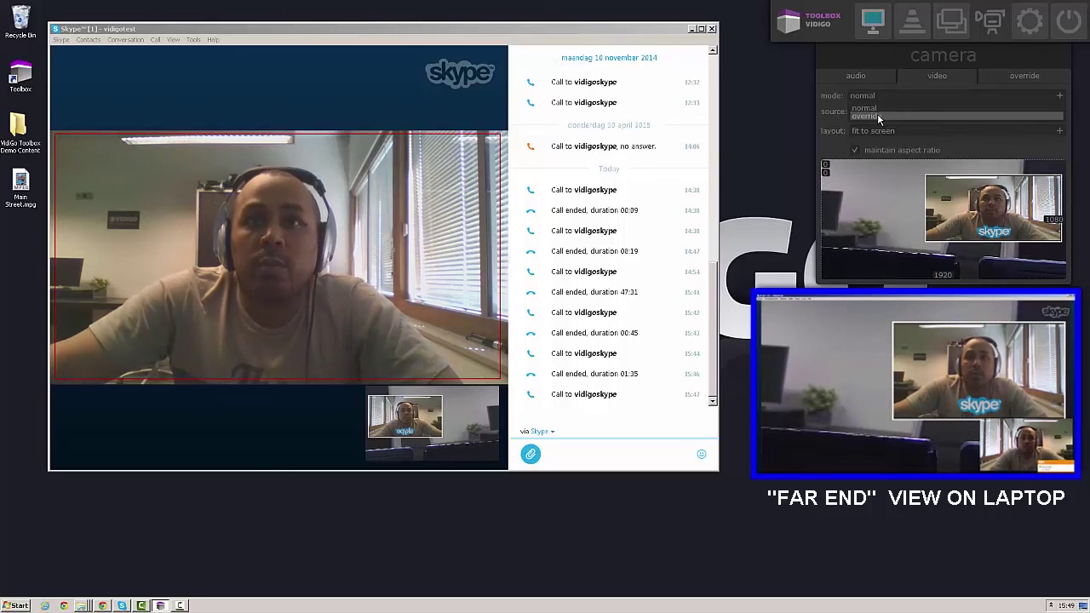
pyautogui.click(878, 117)
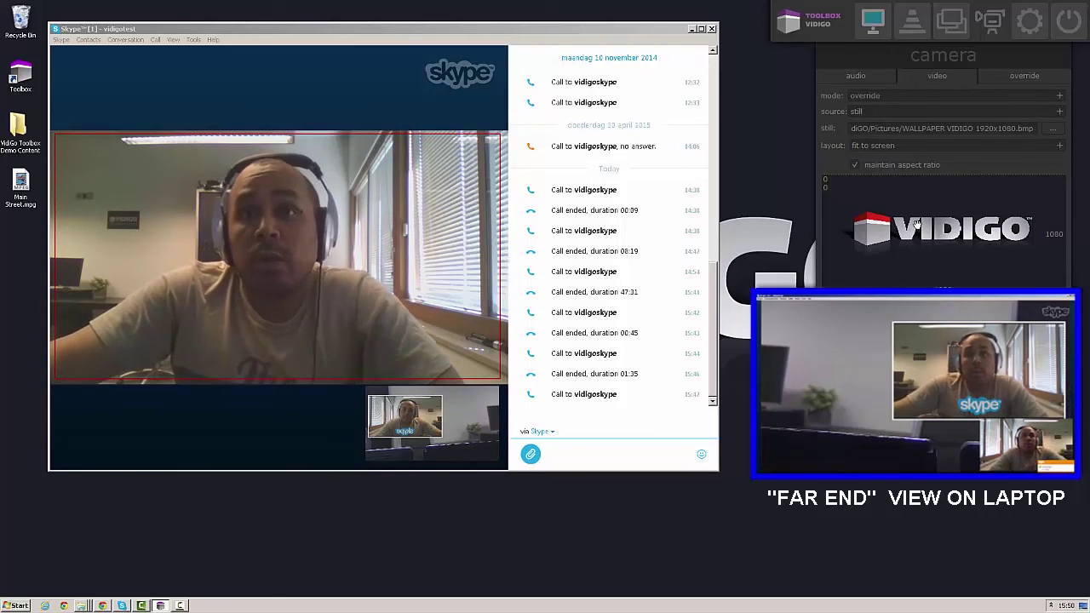
# - Send the VIDIGO still to the far end via video override, restore the camera, then toggle both
pyautogui.click(1012, 78)
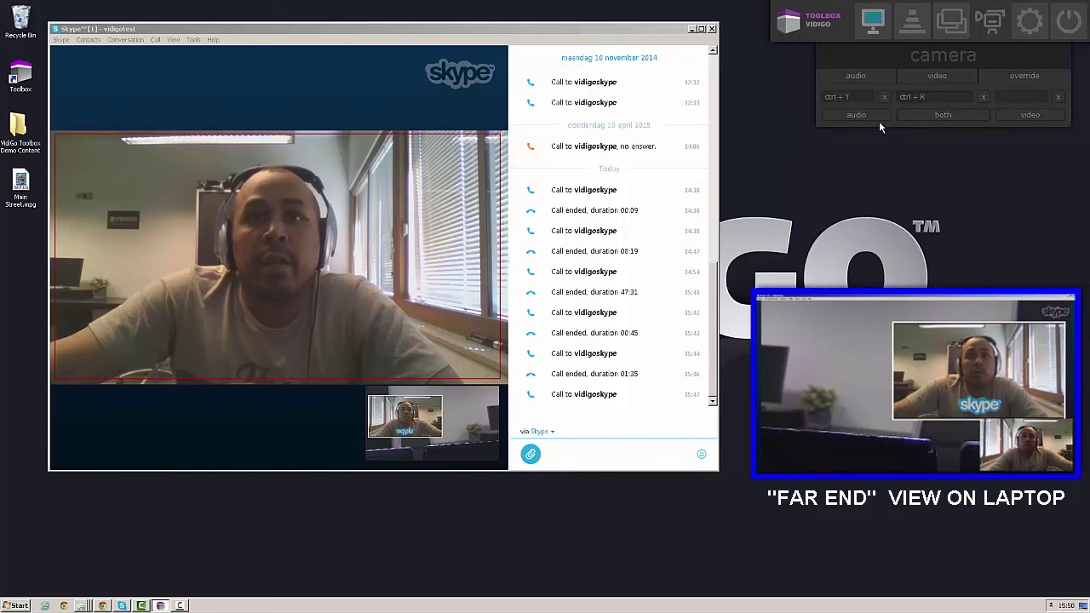
pyautogui.click(1024, 119)
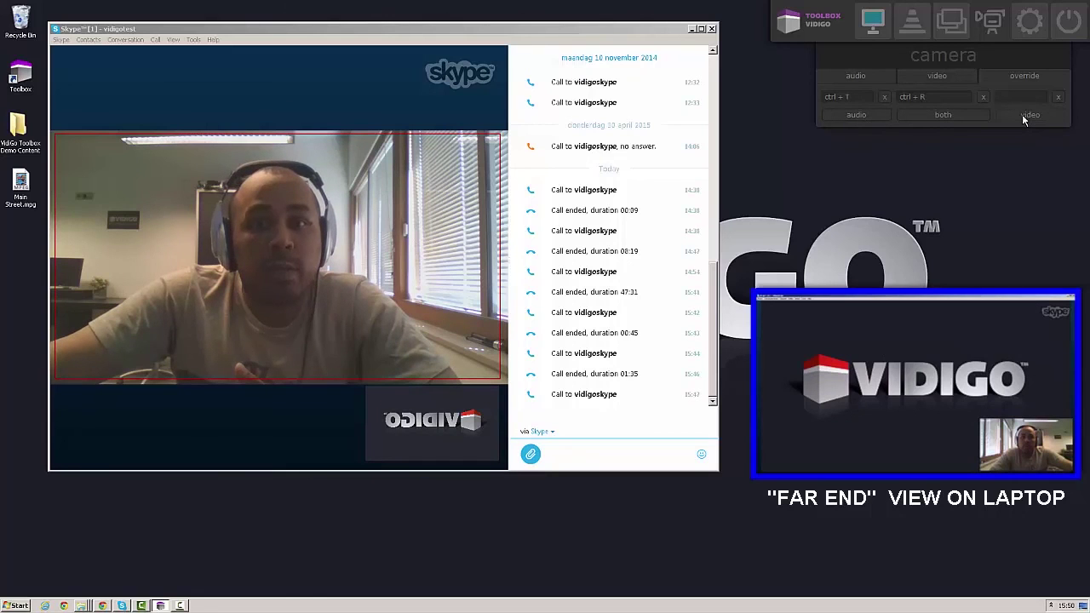
pyautogui.click(1024, 119)
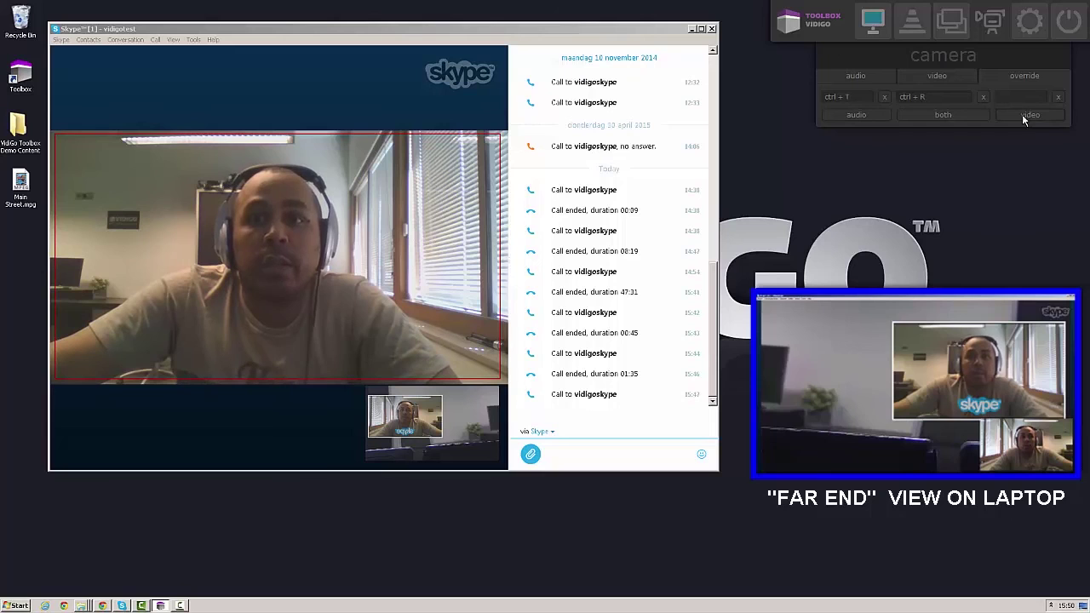
pyautogui.click(941, 119)
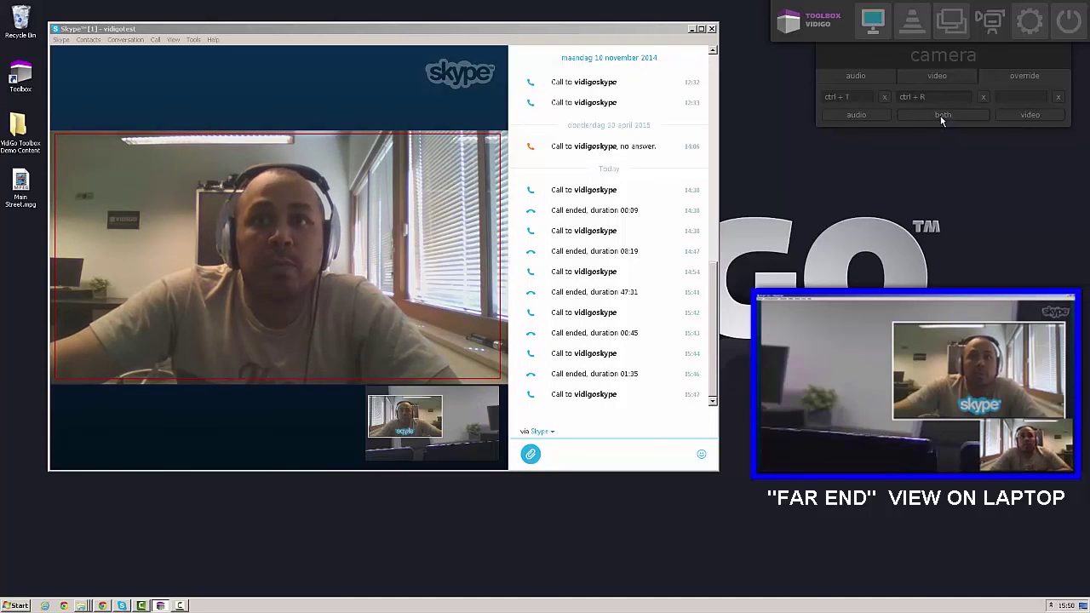